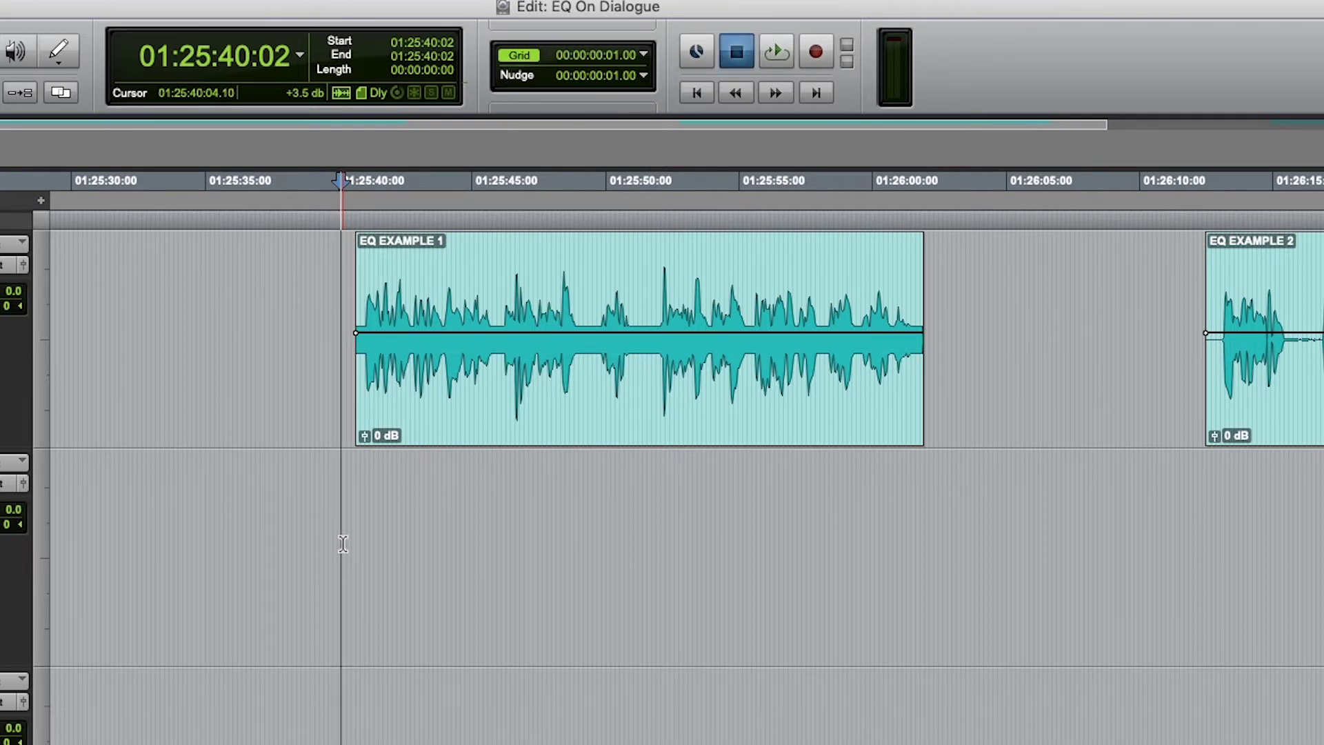
# - Audition the dialogue clip, then insert EQ3 7-Band (mono) on DX 1's first insert slot
pyautogui.press('space')
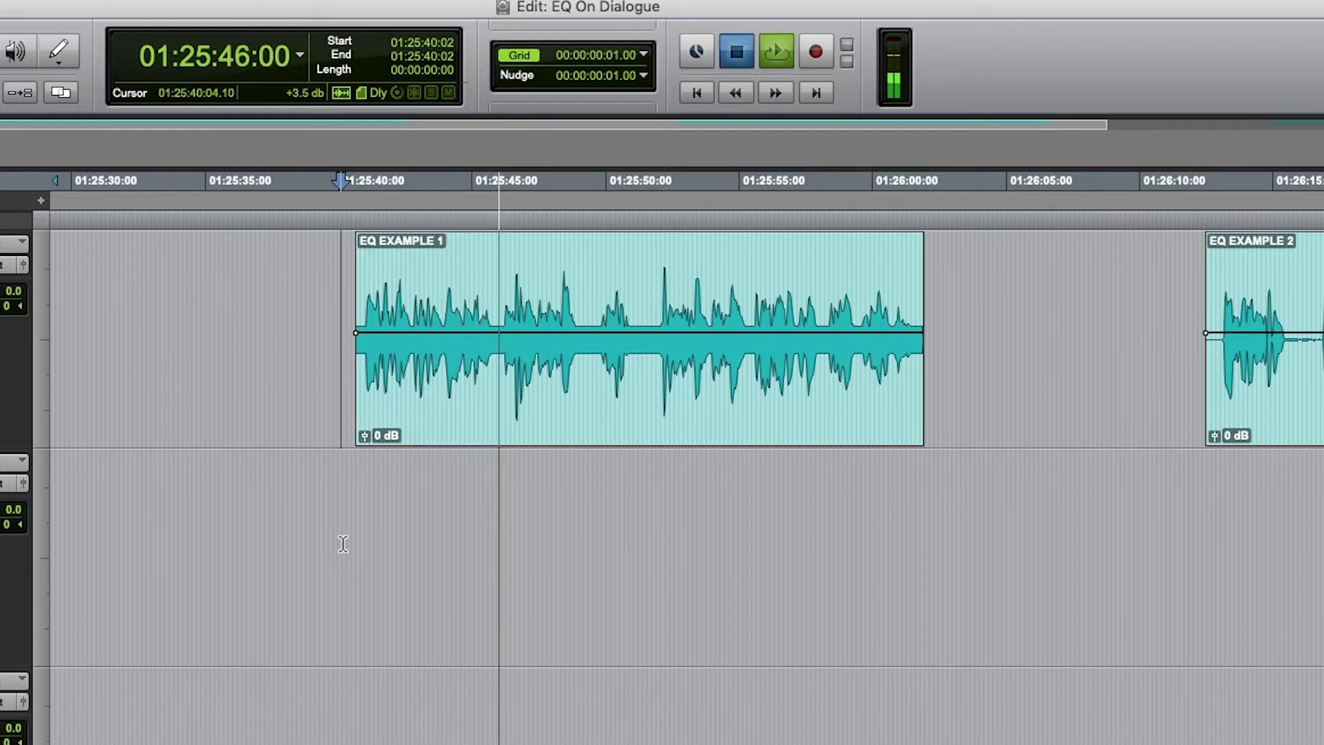
pyautogui.press('space')
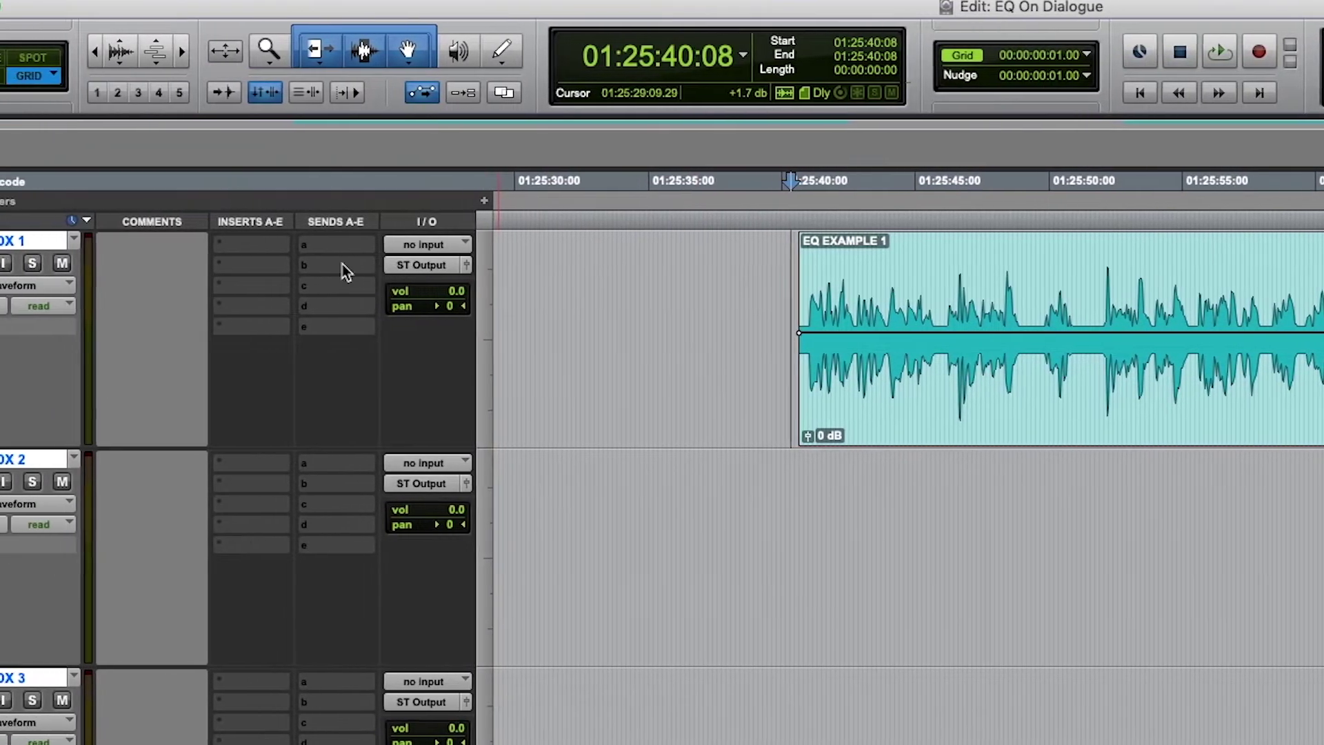
pyautogui.click(69, 242)
pyautogui.moveTo(325, 242)
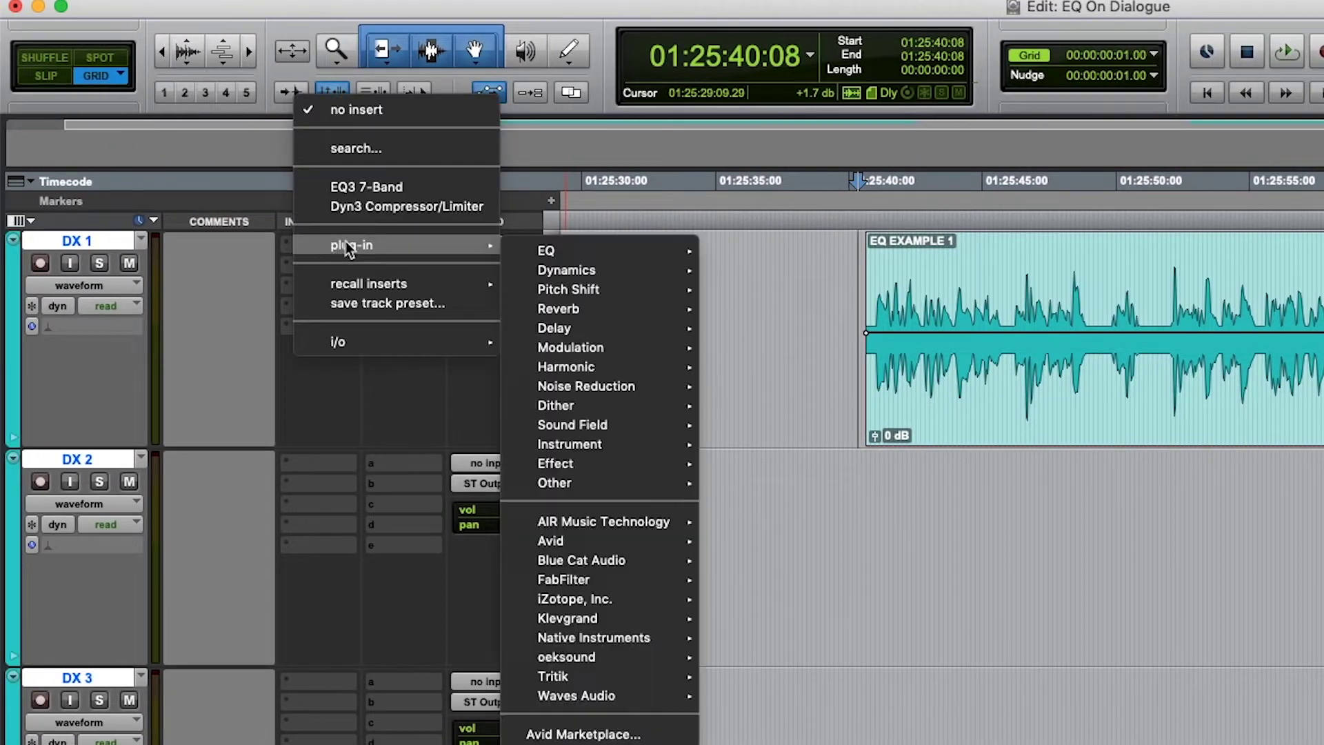
pyautogui.moveTo(558, 247)
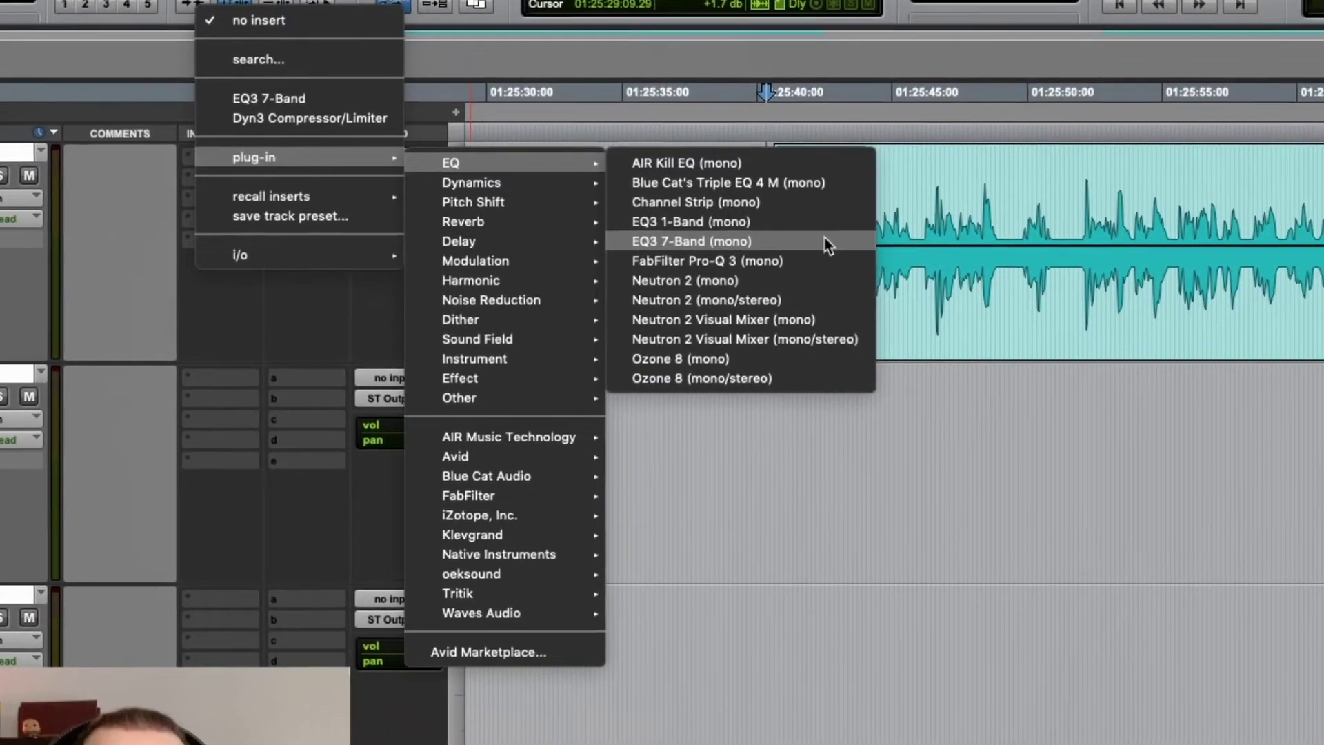
pyautogui.click(914, 329)
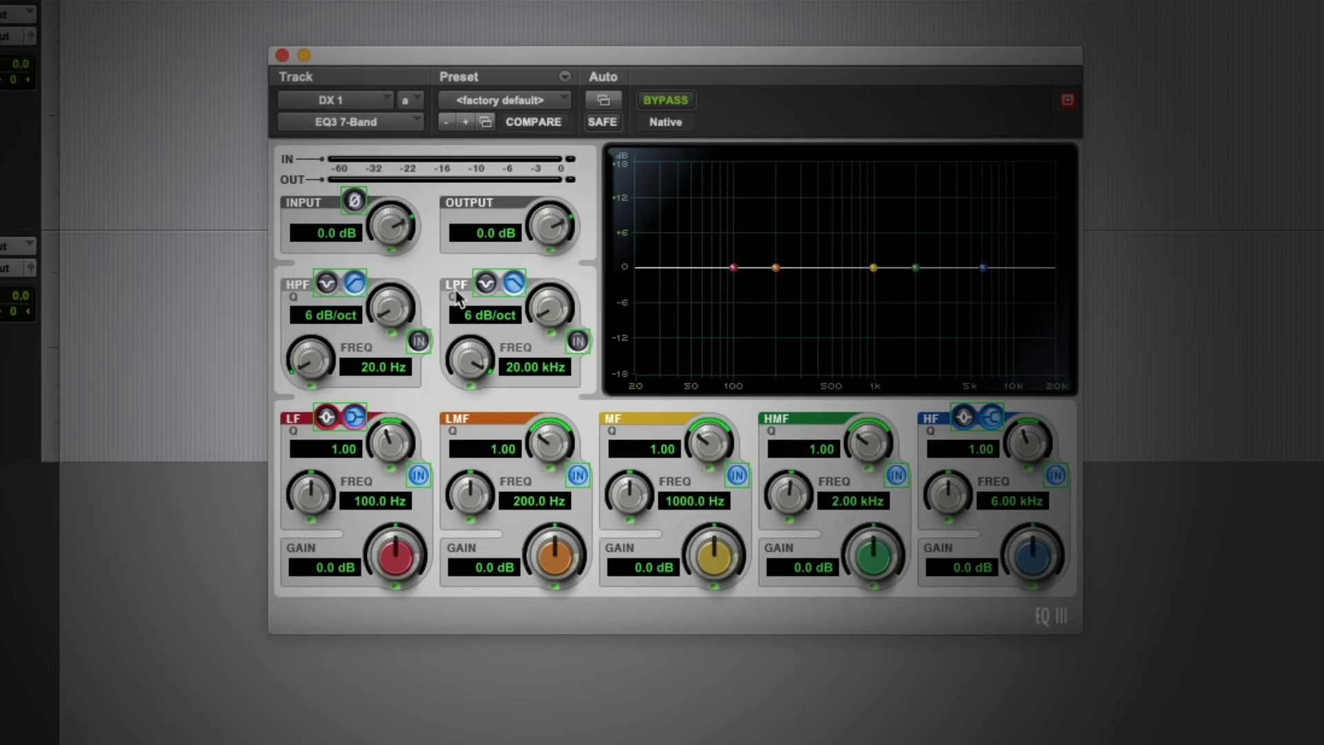
# - Enable the EQ's high-pass and low-pass filters with 24 dB/oct slopes
pyautogui.click(418, 341)
pyautogui.click(578, 341)
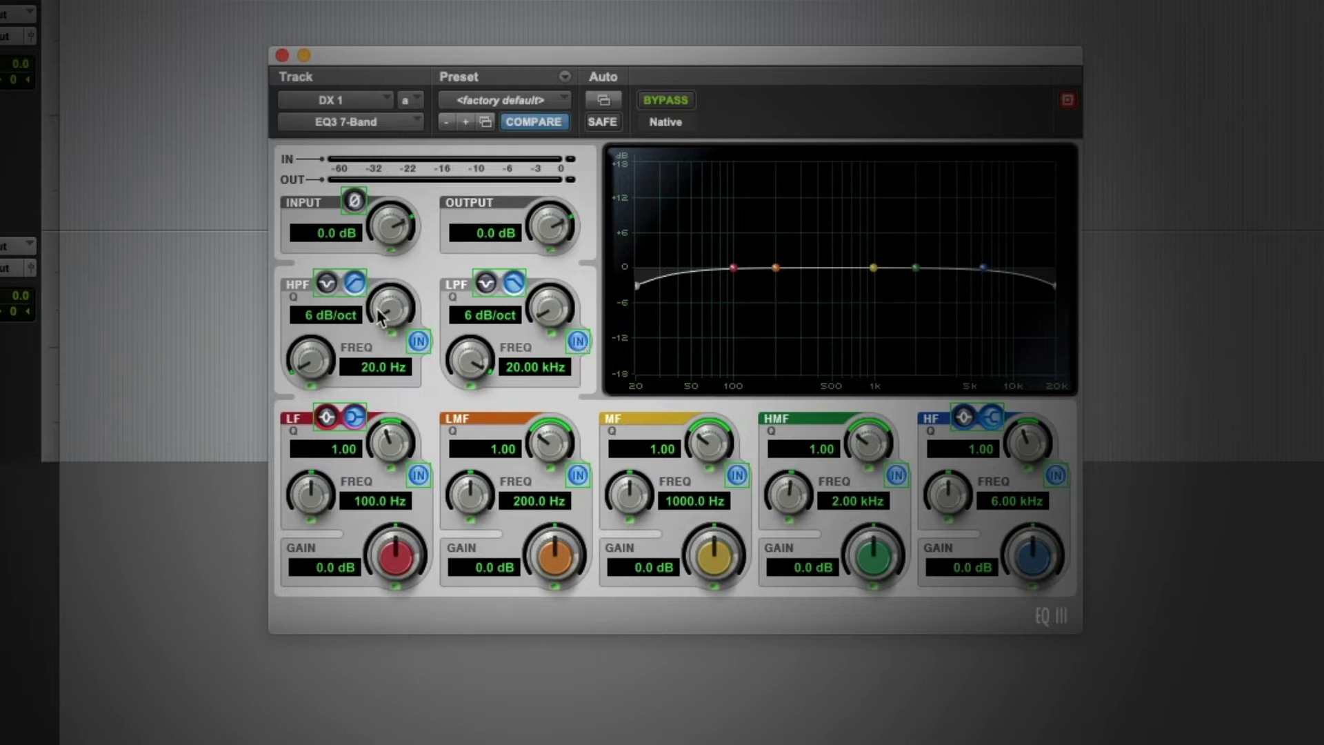
pyautogui.moveTo(383, 313); pyautogui.dragTo(383, 159)
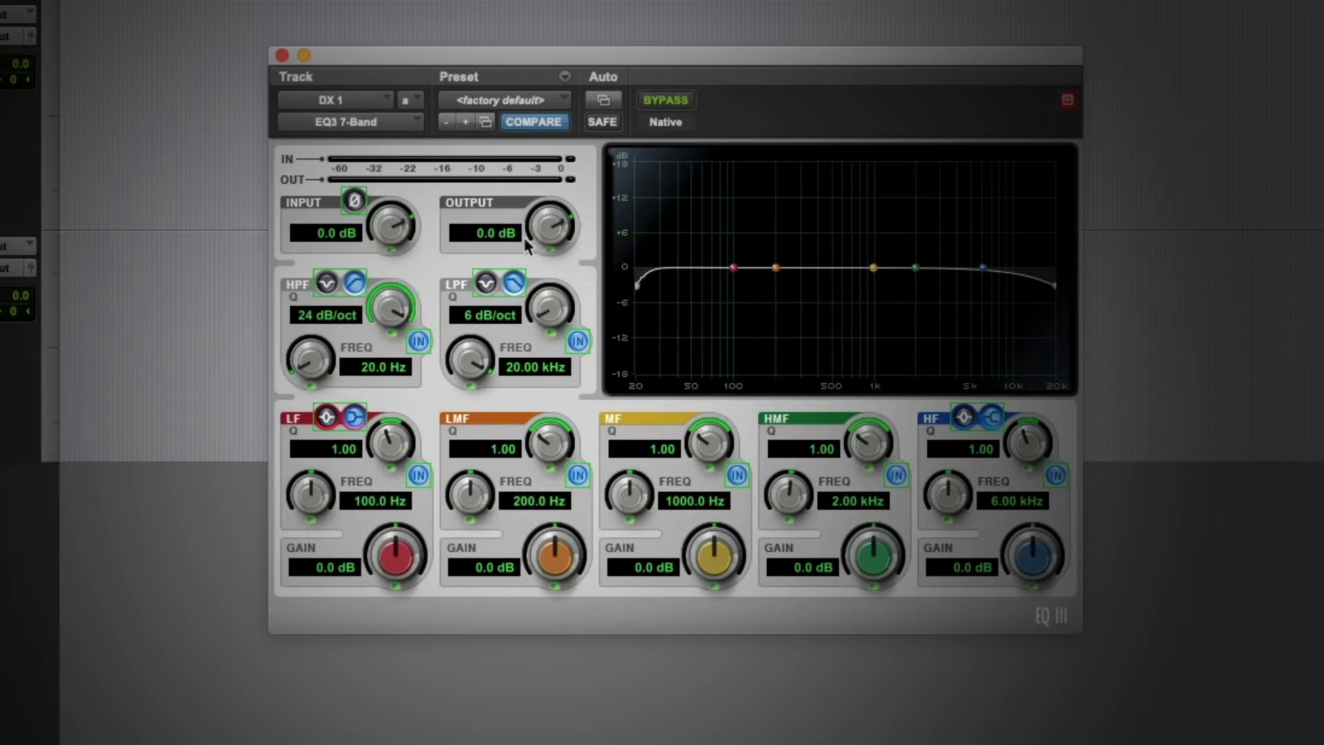
pyautogui.moveTo(544, 318); pyautogui.dragTo(544, 165)
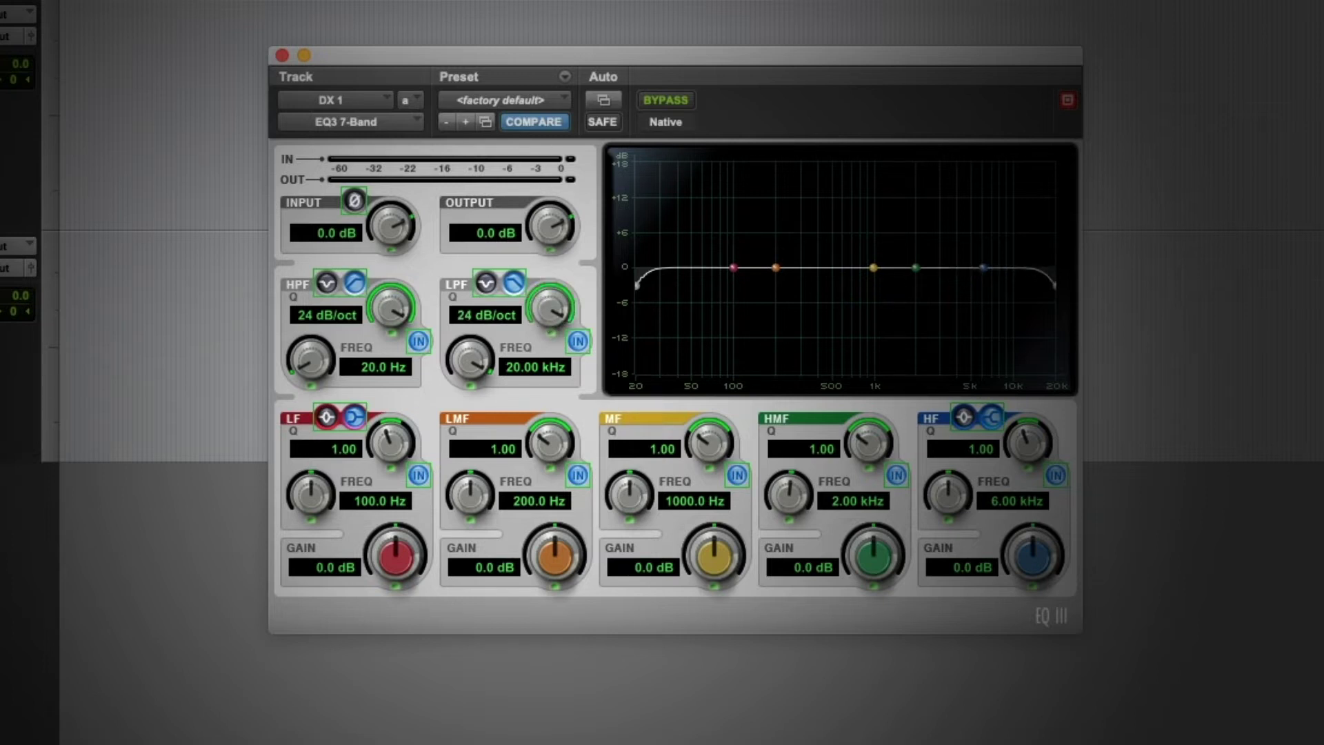
# - Set the high-pass to 100 Hz and the low-pass to 10 kHz, then play the dialogue
pyautogui.click(376, 369)
pyautogui.write('100')
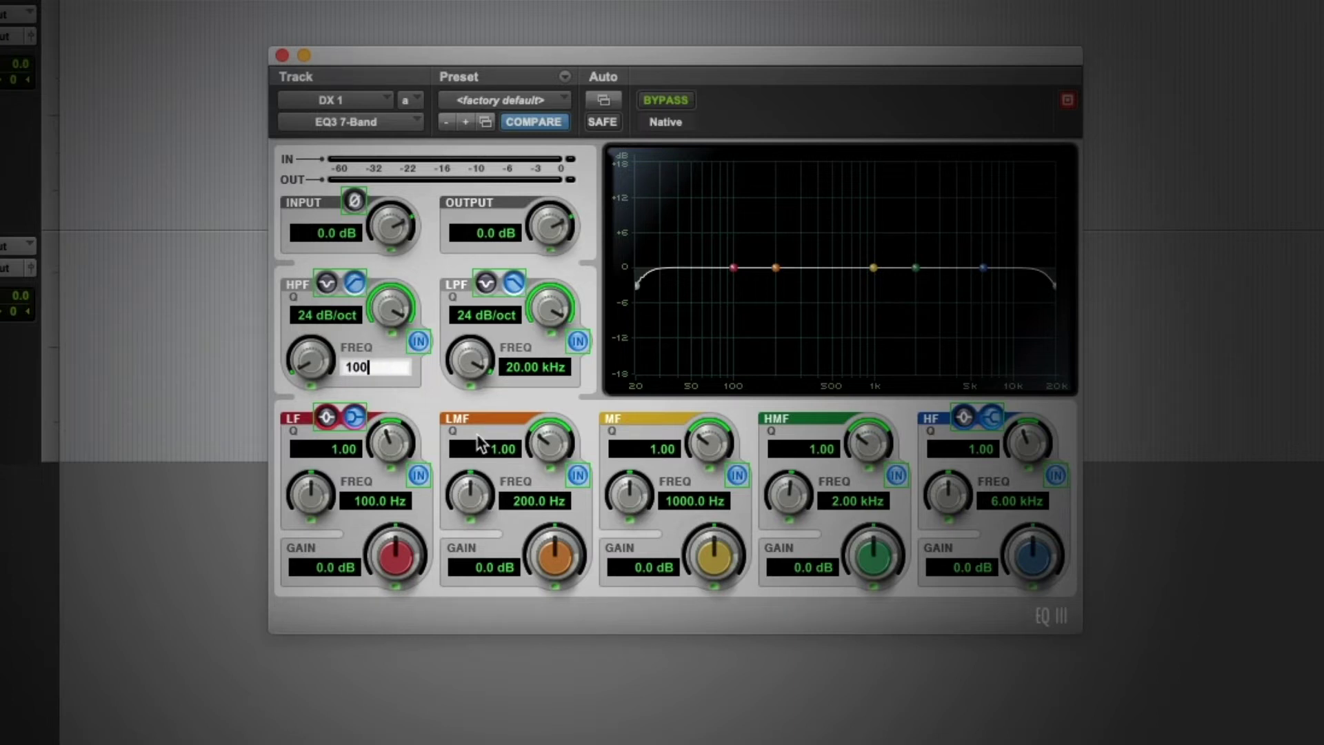
pyautogui.press('Return')
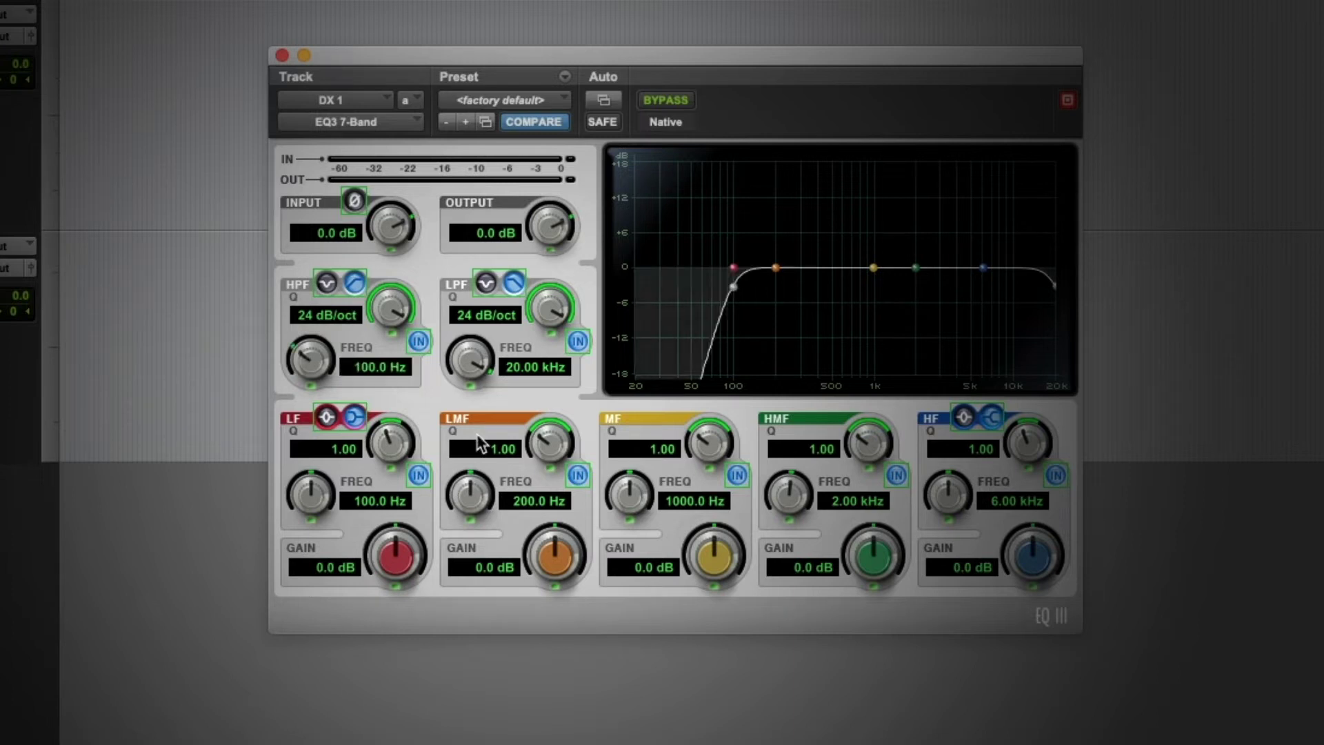
pyautogui.click(531, 367)
pyautogui.write('10000')
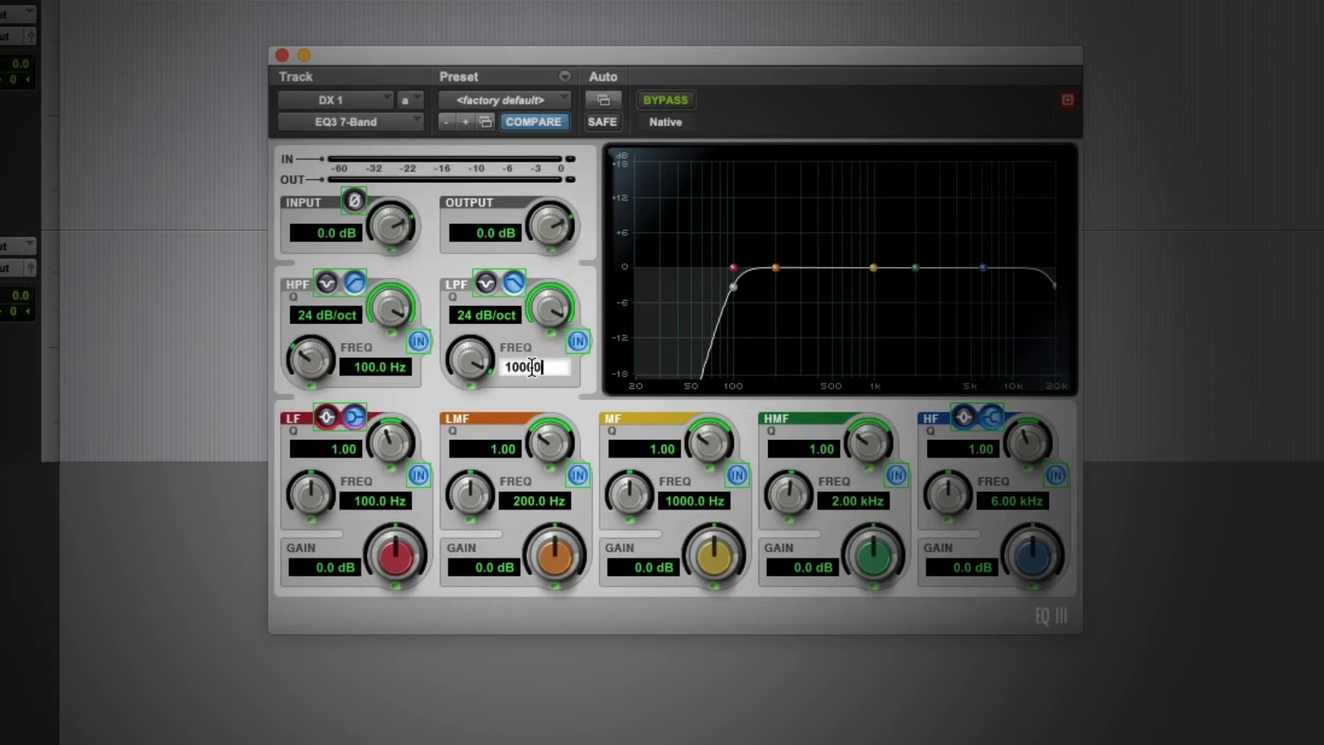
pyautogui.press('Return')
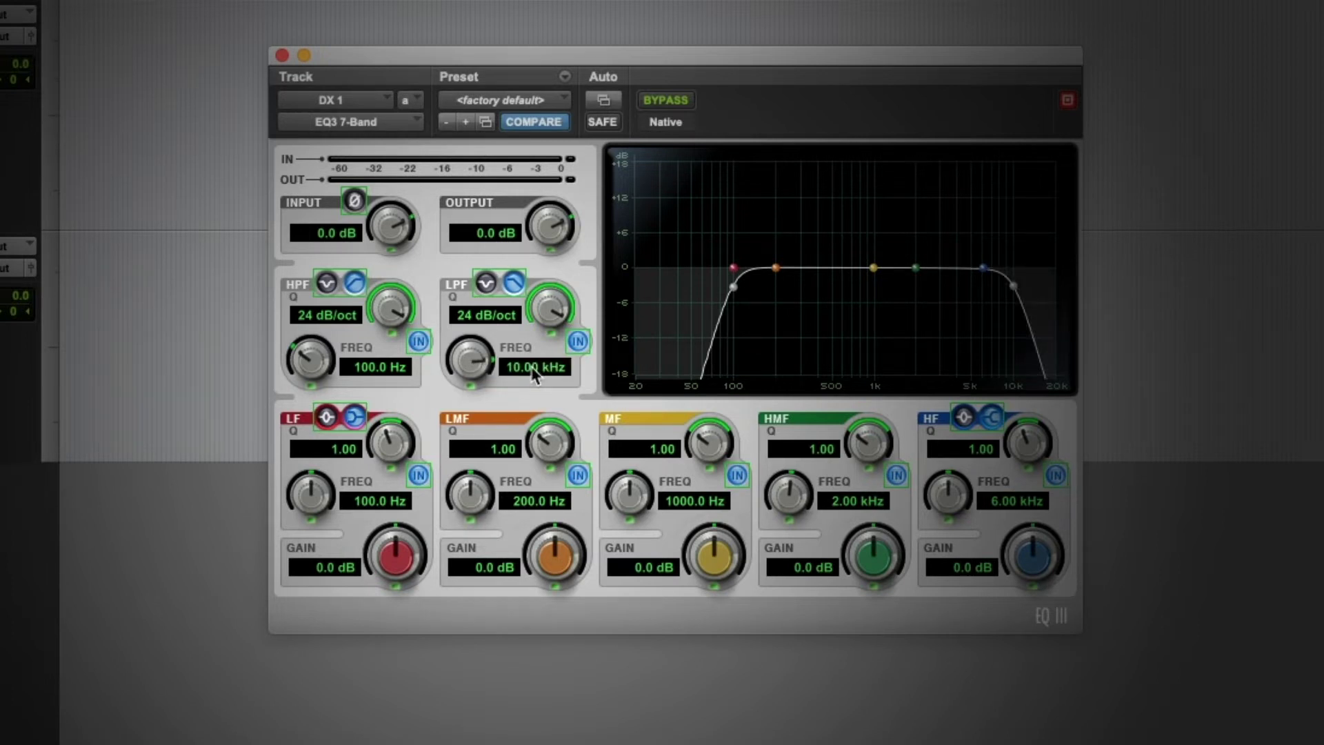
pyautogui.press('space')
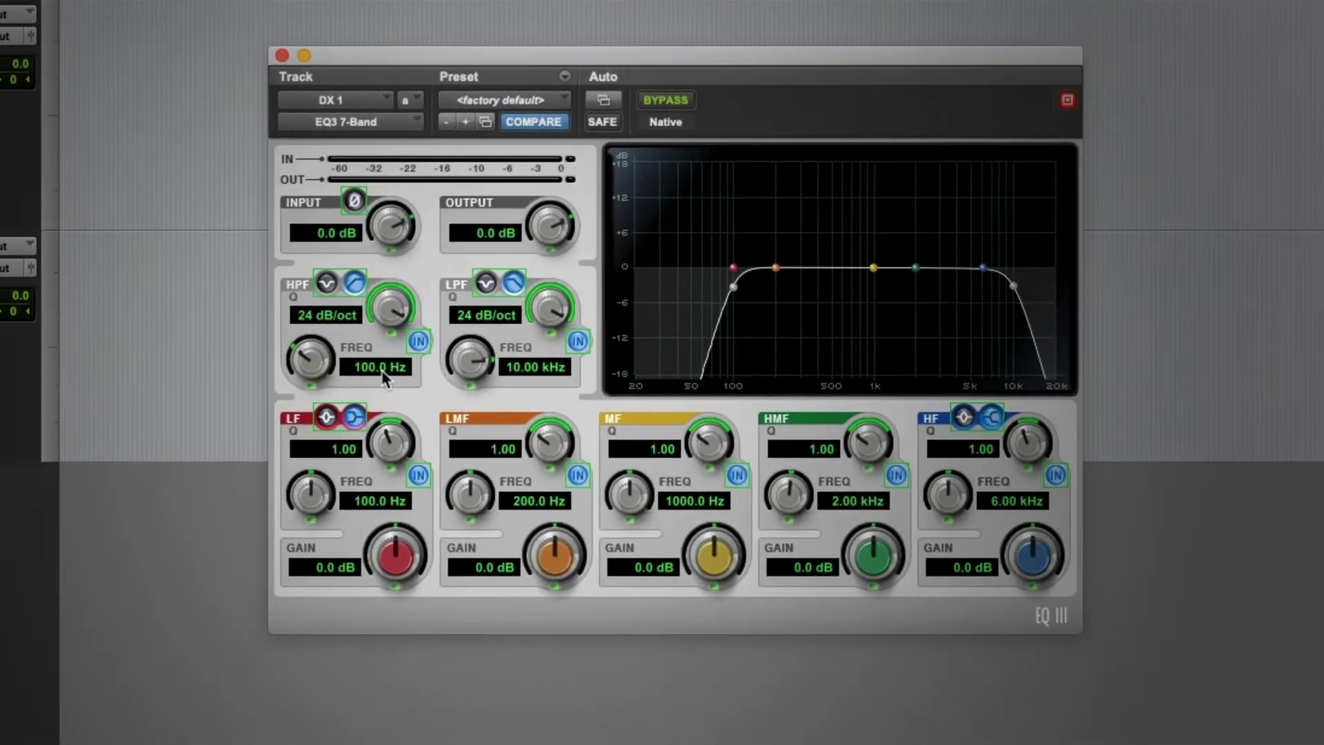
# - Move the high-pass cutoff to 80 Hz and the low-pass to 12 kHz, then replay the dialogue
pyautogui.click(382, 370)
pyautogui.write('100')
pyautogui.scroll(-2, 384, 376)
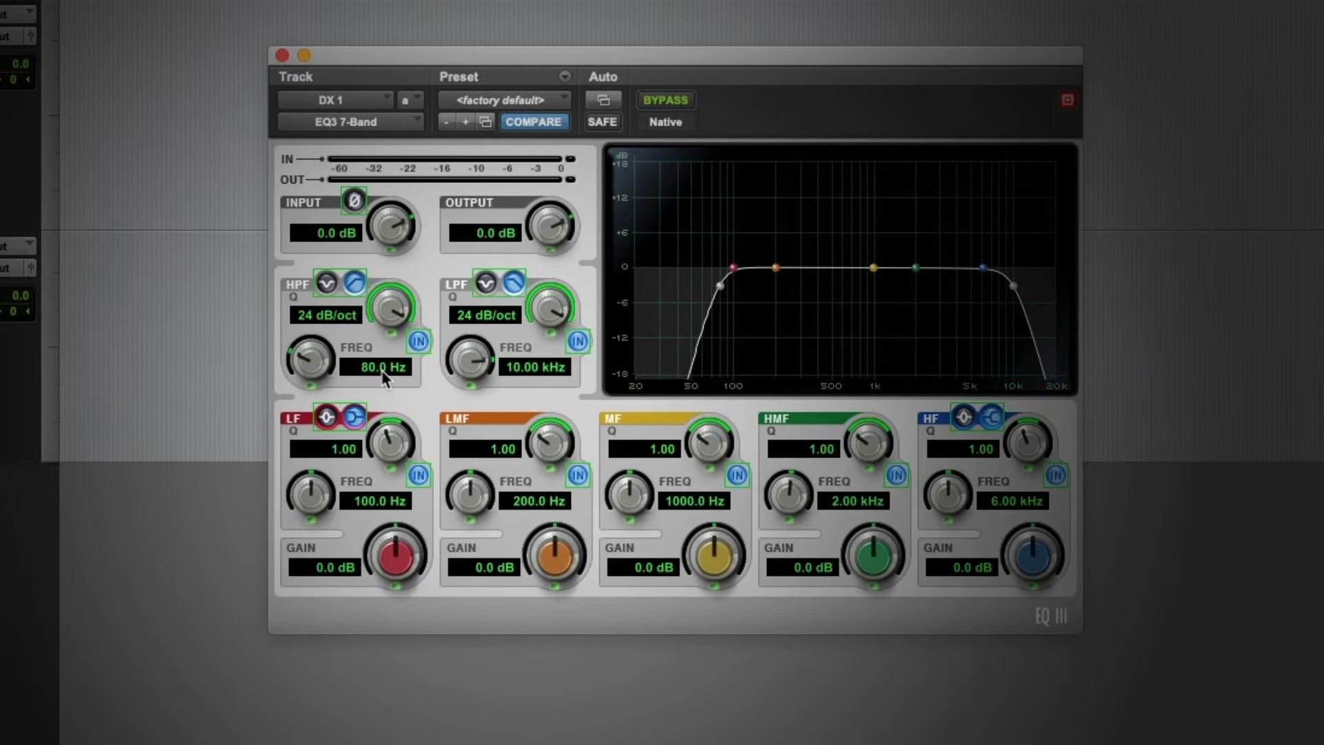
pyautogui.click(516, 373)
pyautogui.write('12k')
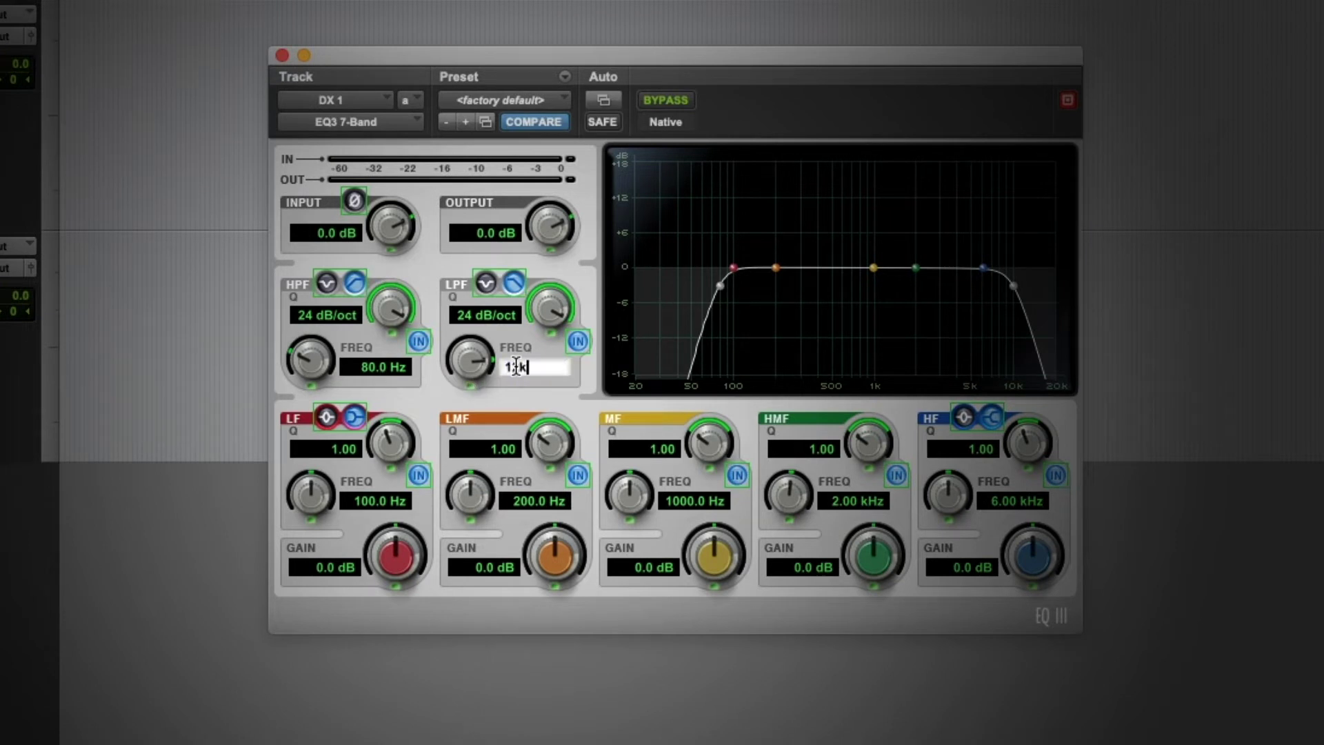
pyautogui.write('8.00 k')
pyautogui.press('Return')
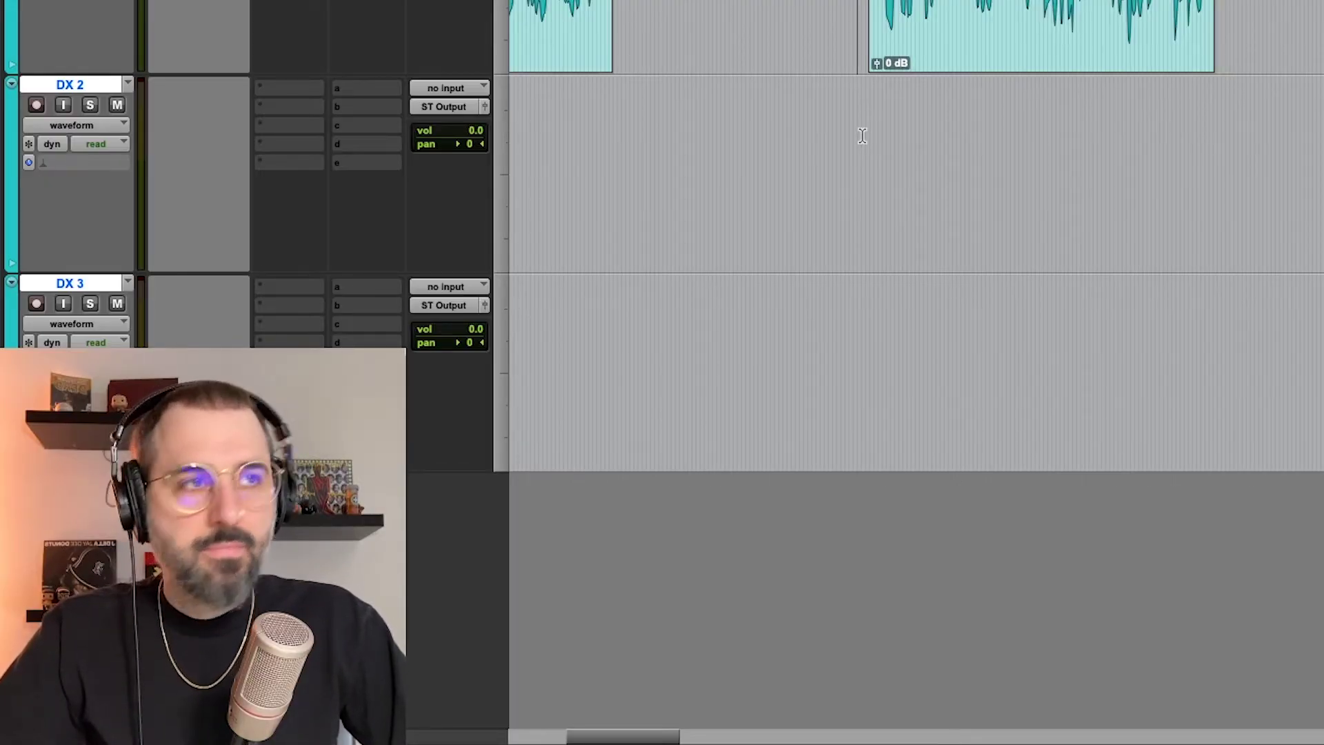
pyautogui.press('space')
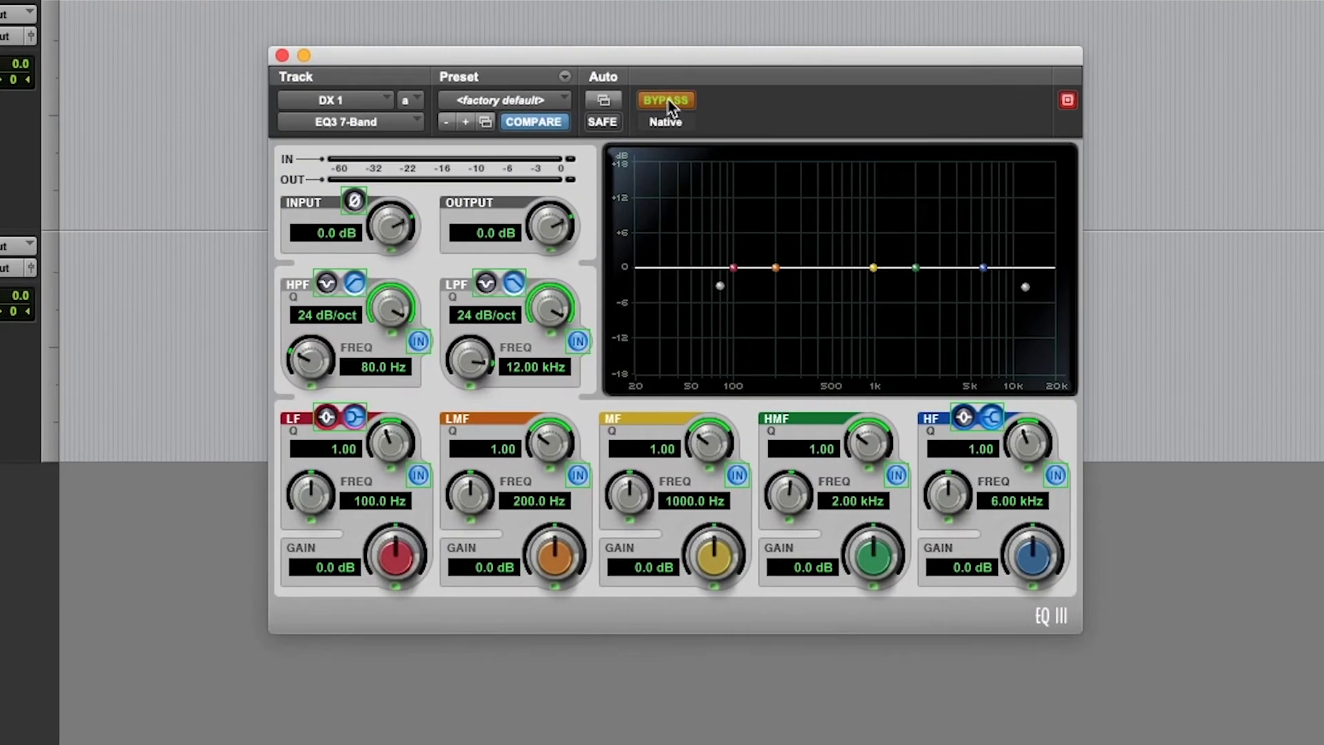
pyautogui.click(669, 101)
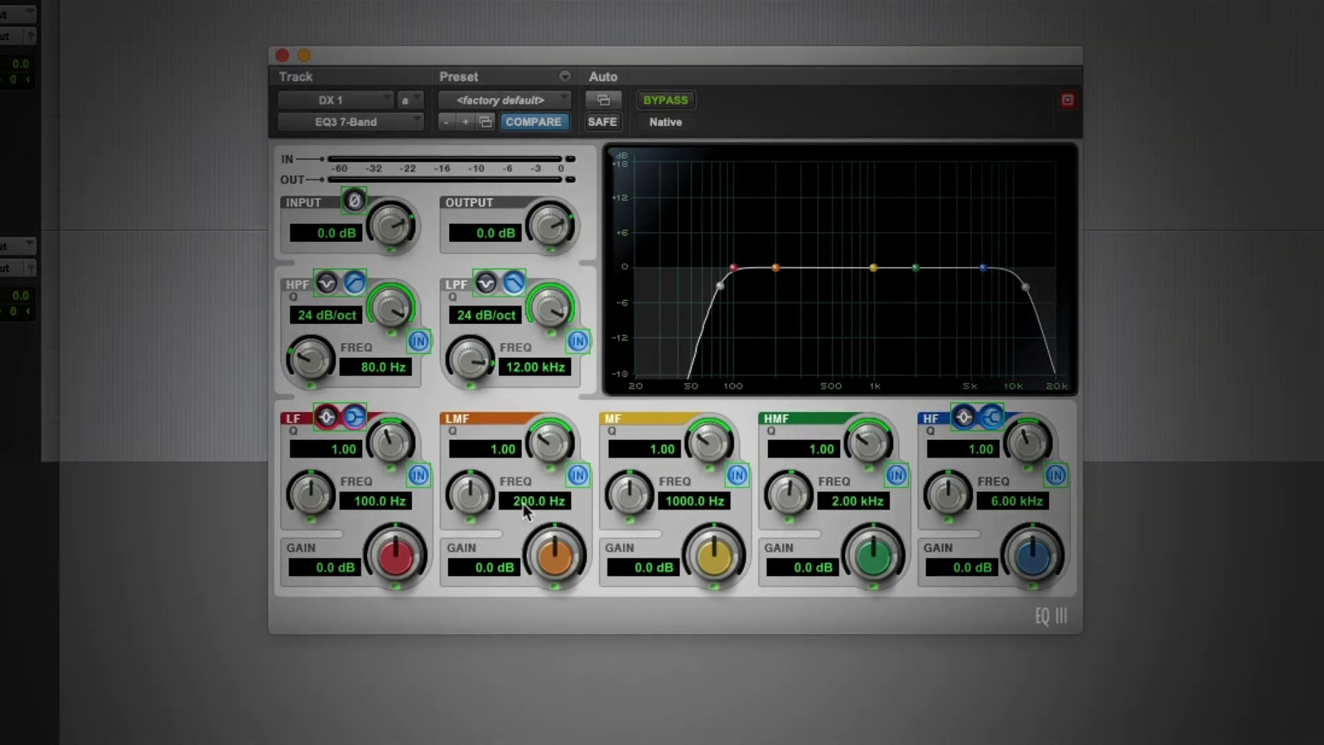
pyautogui.click(522, 504)
pyautogui.write('250')
pyautogui.press('Return')
pyautogui.click(493, 567)
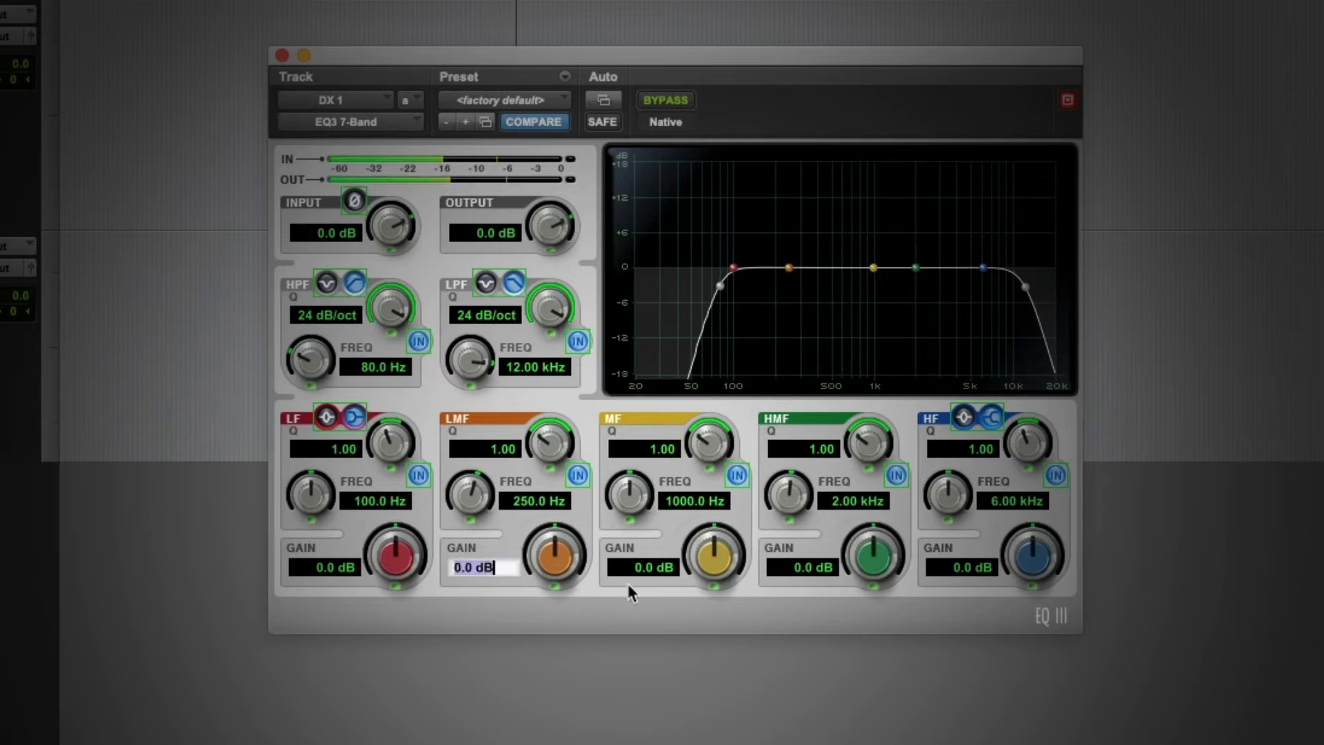
pyautogui.write('-9')
pyautogui.press('Return')
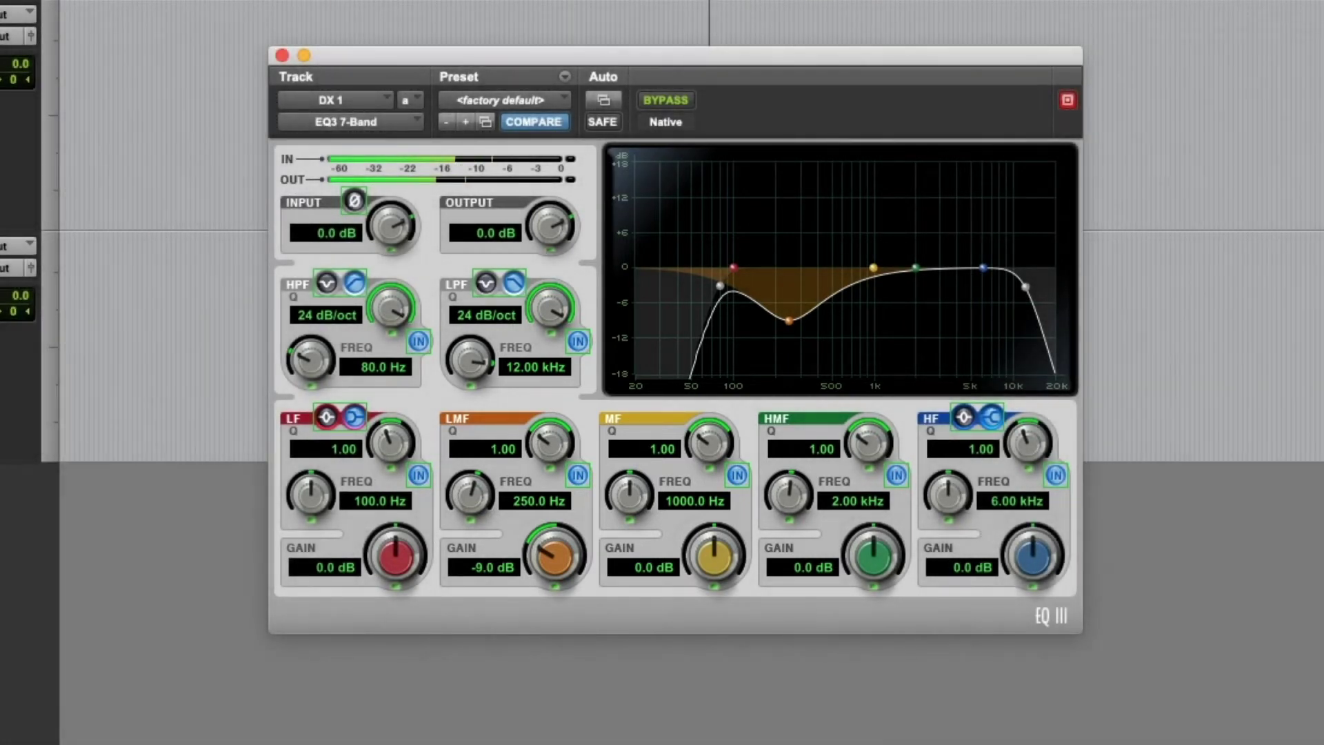
pyautogui.press('space')
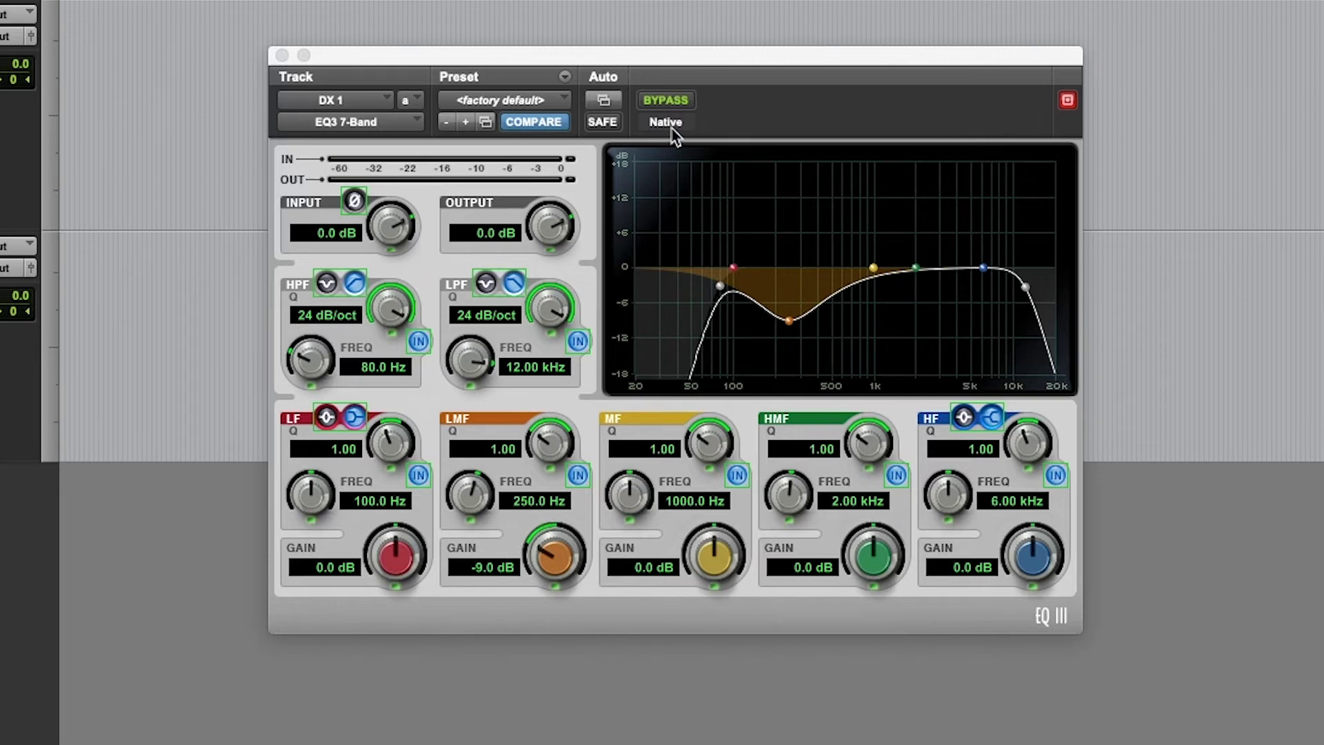
pyautogui.click(665, 100)
pyautogui.press('space')
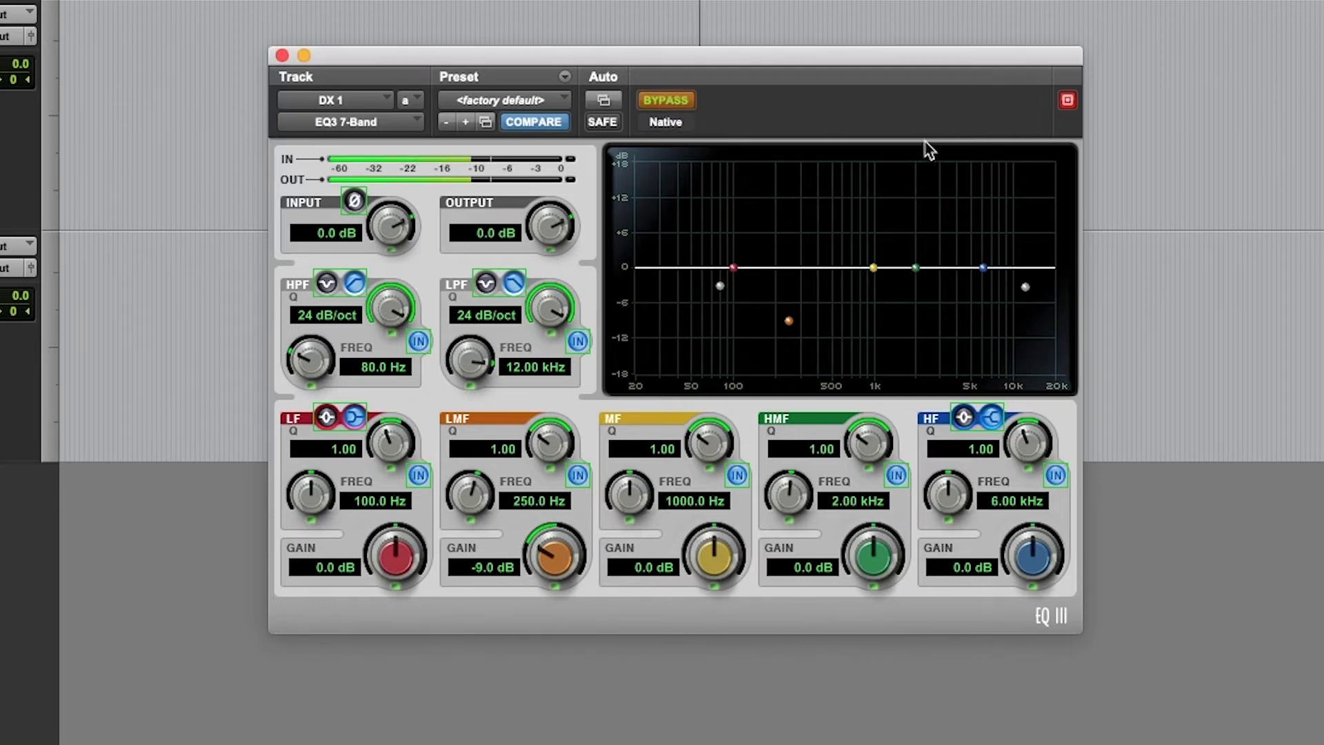
pyautogui.click(666, 100)
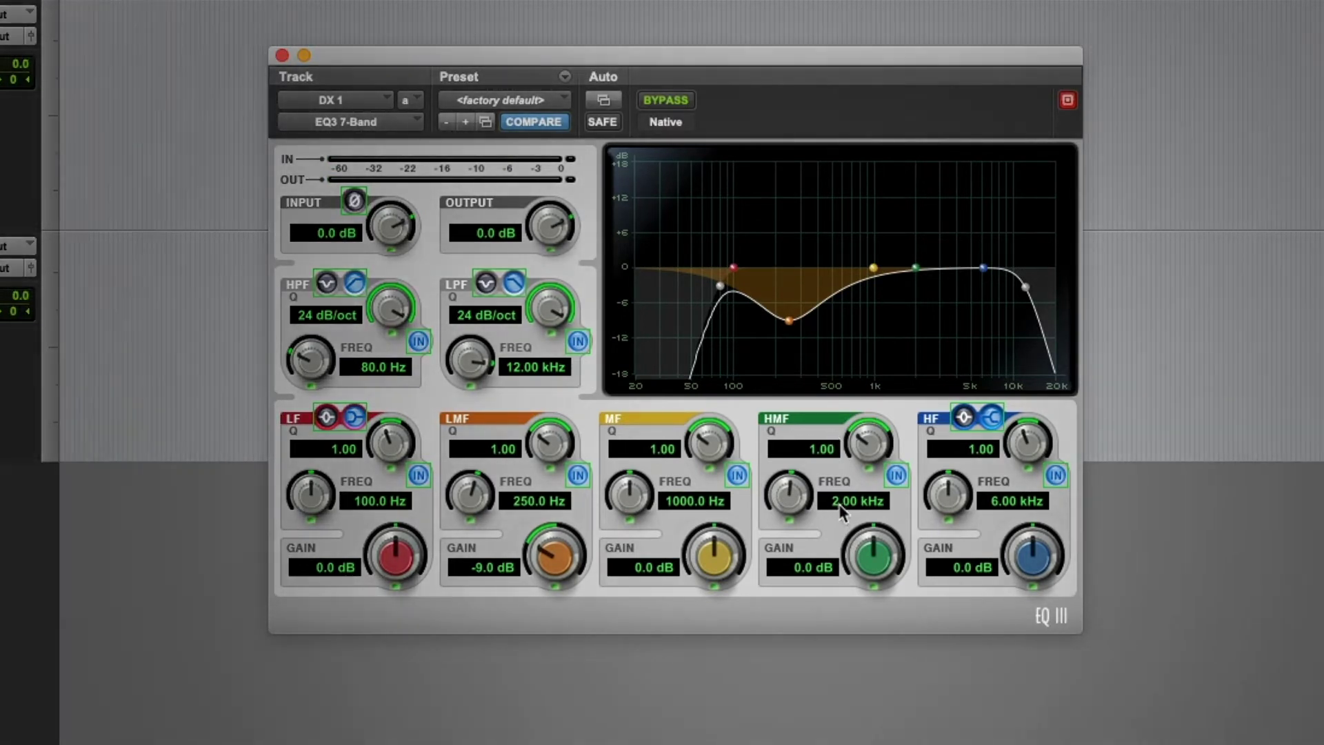
# - Set the high-mid band to 5 kHz with a 3 dB boost
pyautogui.click(838, 502)
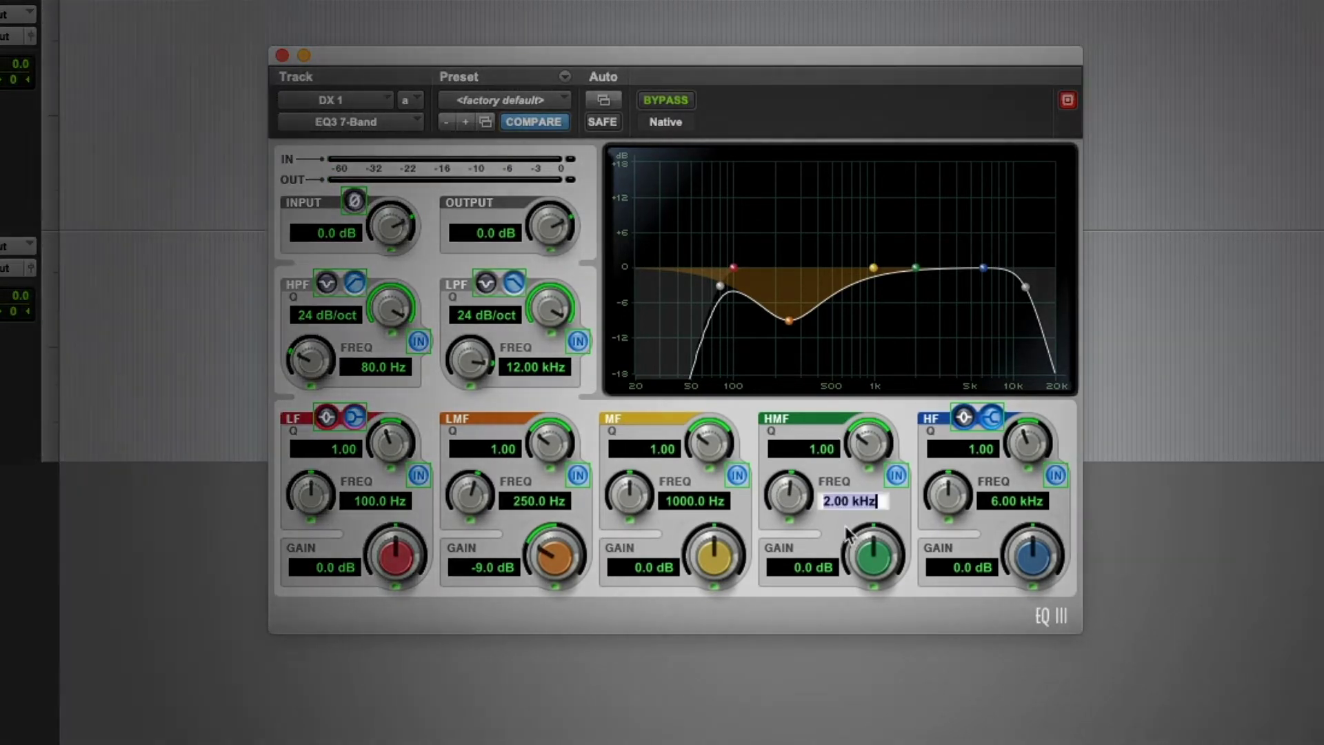
pyautogui.write('5.00 ')
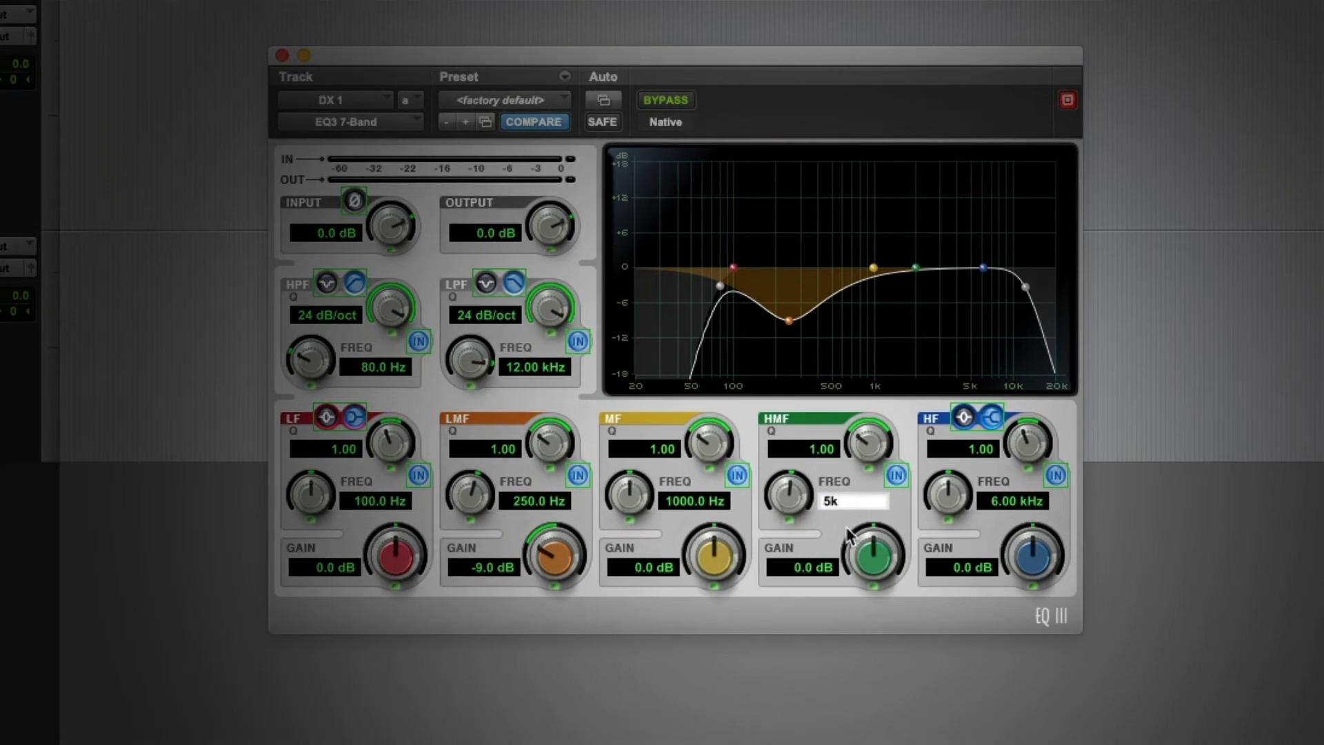
pyautogui.write('k')
pyautogui.press('Return')
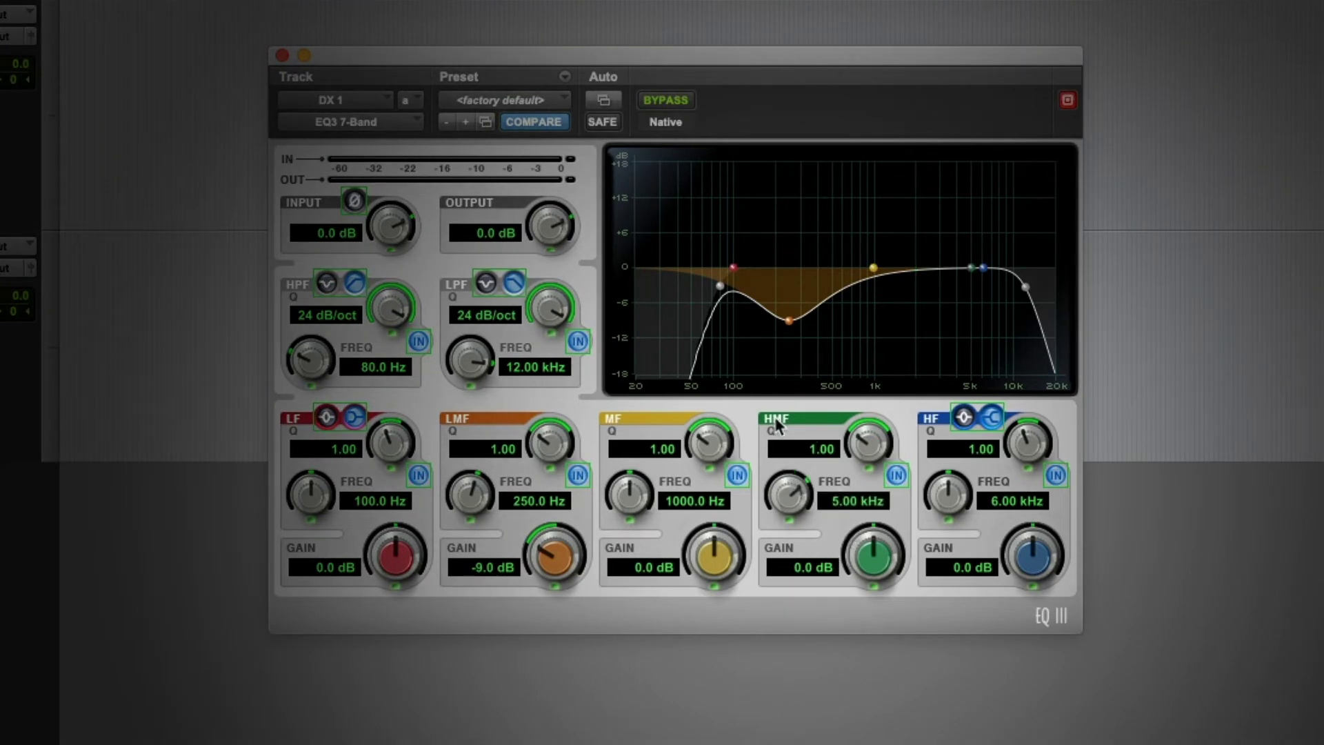
pyautogui.click(804, 567)
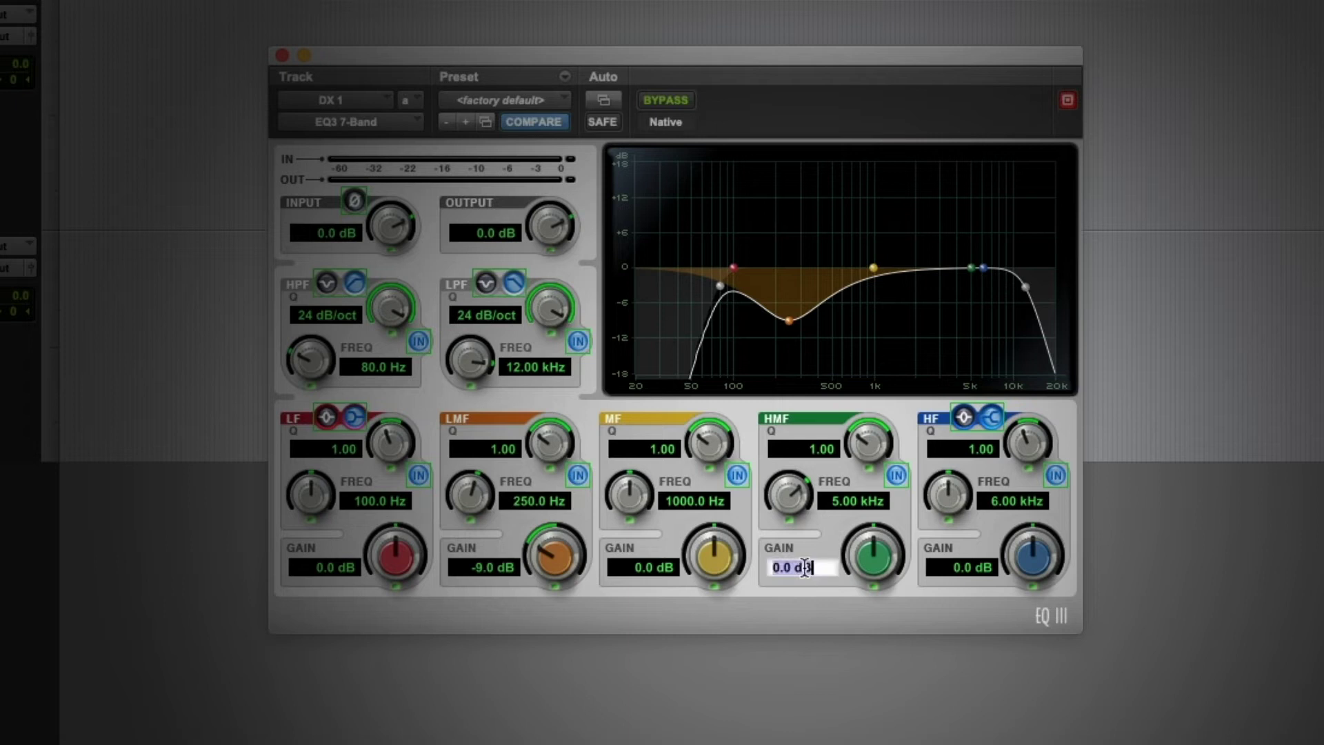
pyautogui.write('3')
pyautogui.press('Return')
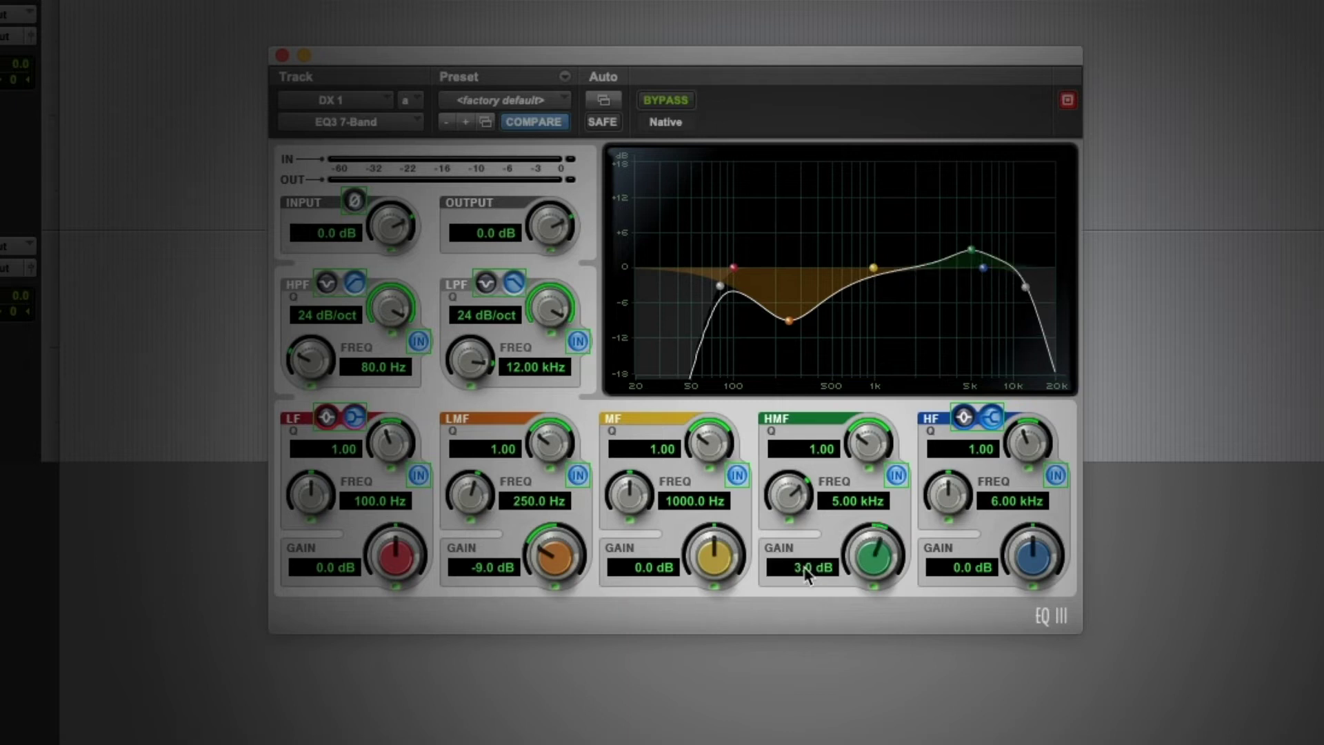
# - Play the dialogue and toggle the EQ bypass off and on to compare
pyautogui.press('space')
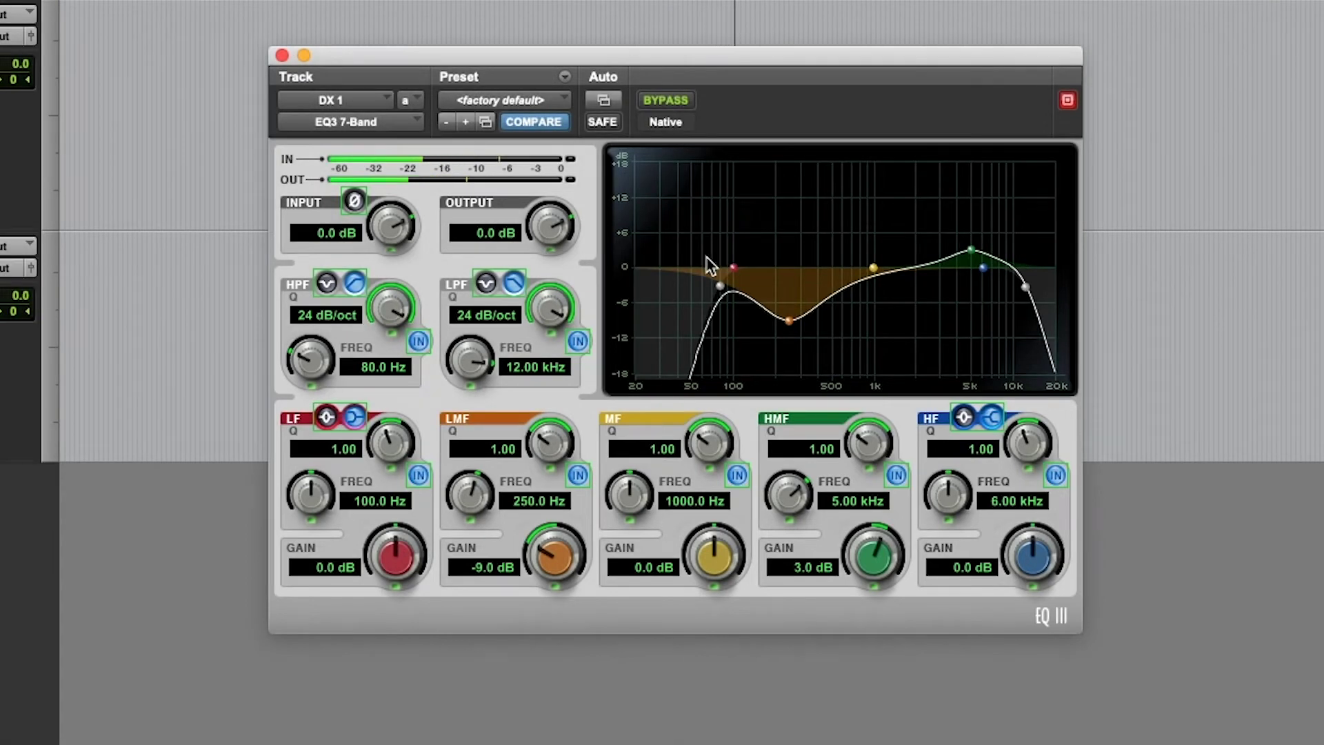
pyautogui.click(664, 101)
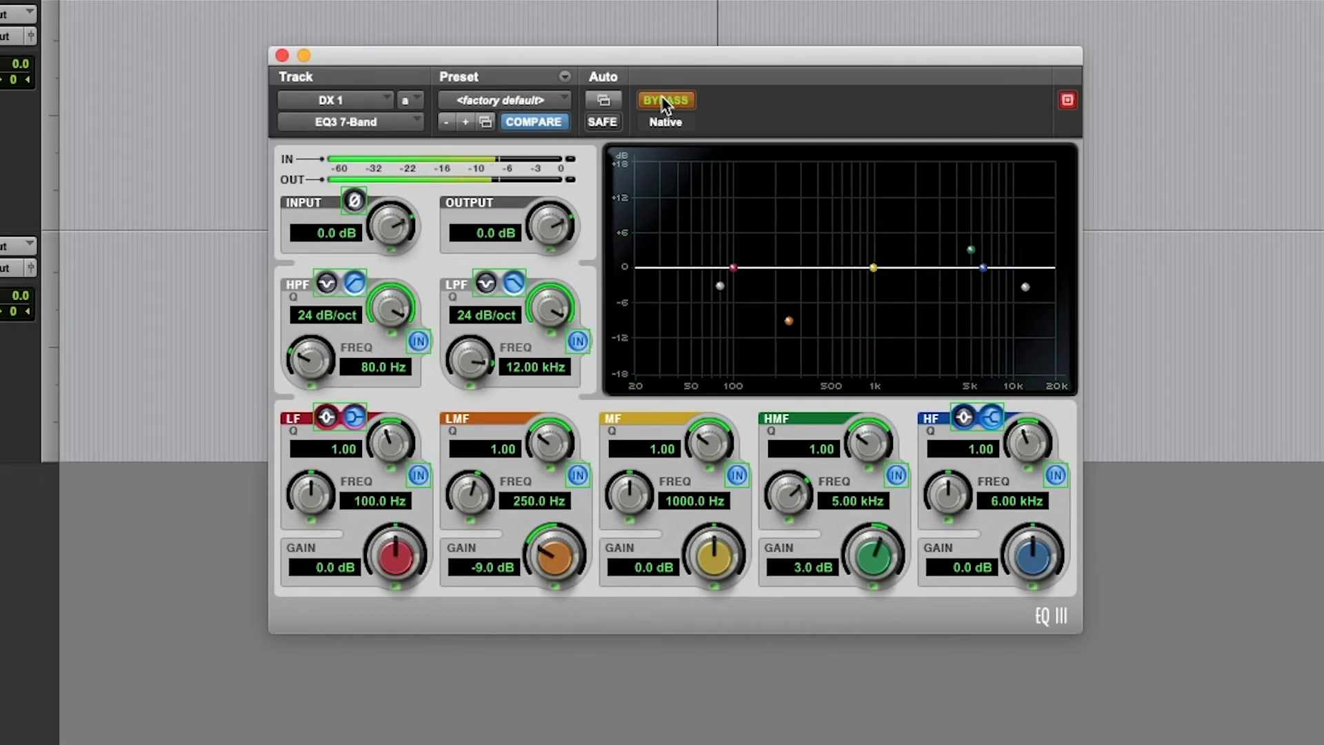
pyautogui.click(664, 102)
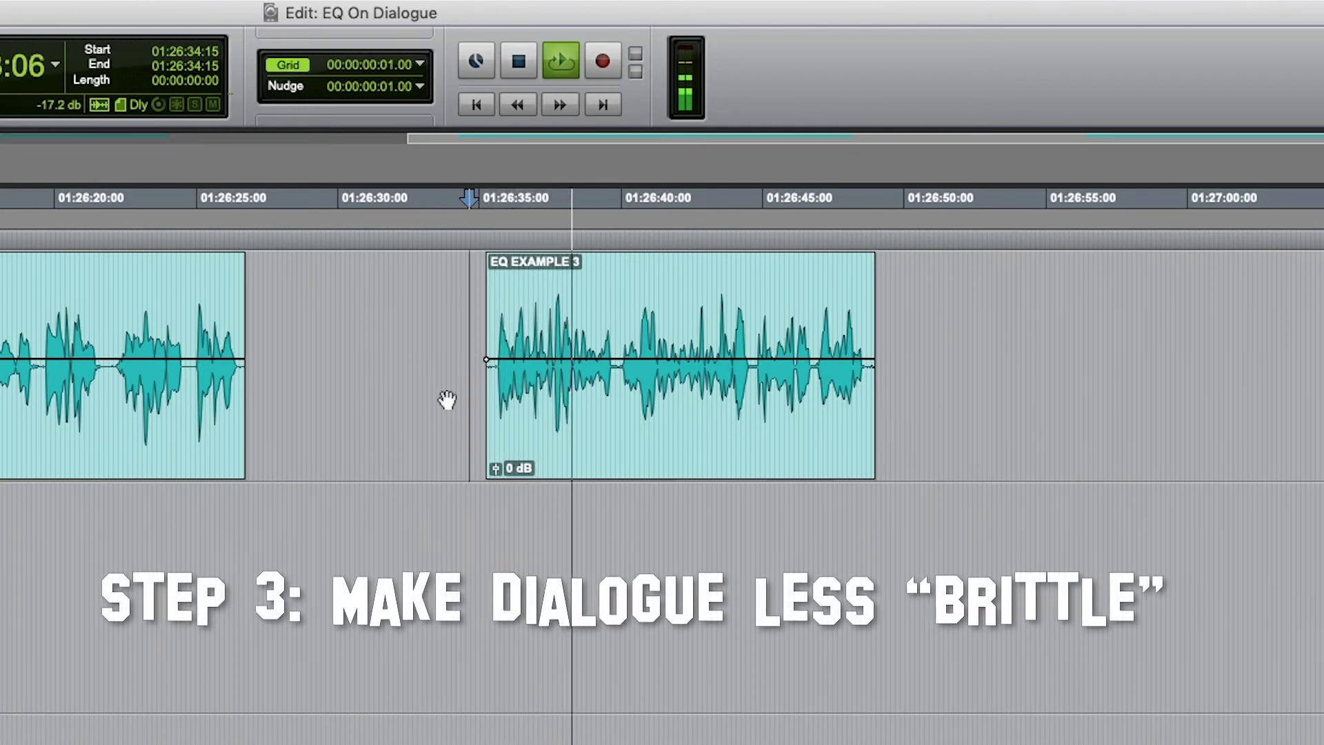
# - Stop playback, re-enable the EQ, and reset the low-mid gain to 0 dB
pyautogui.press('space')
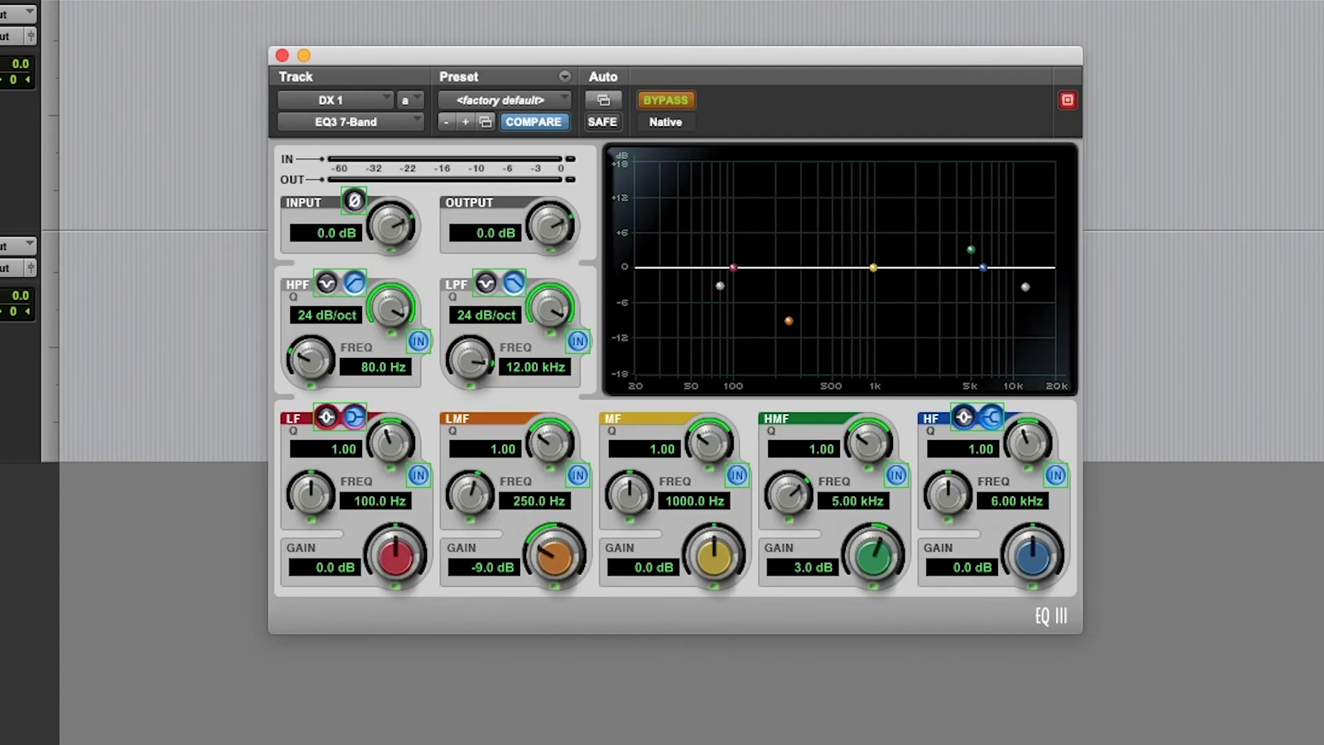
pyautogui.click(665, 107)
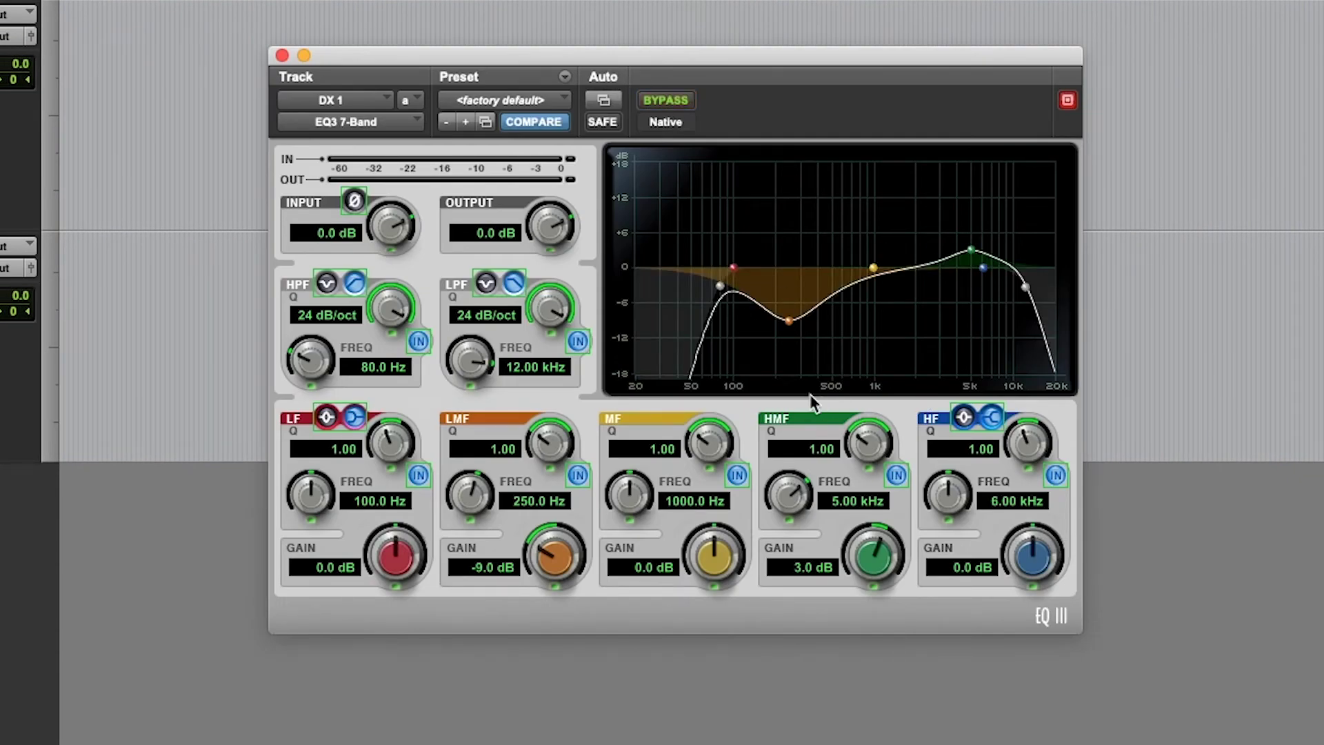
pyautogui.keyDown('alt'); pyautogui.click(554, 565); pyautogui.keyUp('alt')
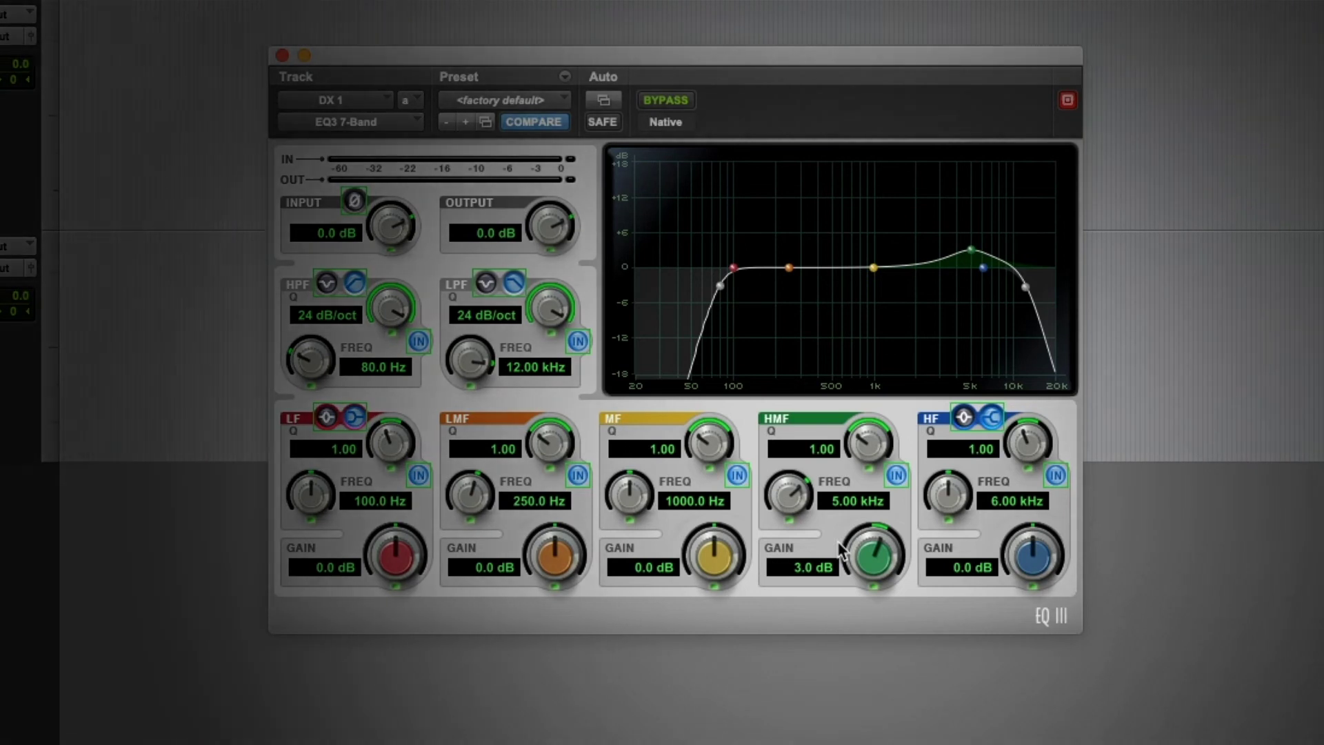
# - Cut the 5 kHz high-mid band by 9 dB
pyautogui.click(808, 565)
pyautogui.write('-9')
pyautogui.press('Return')
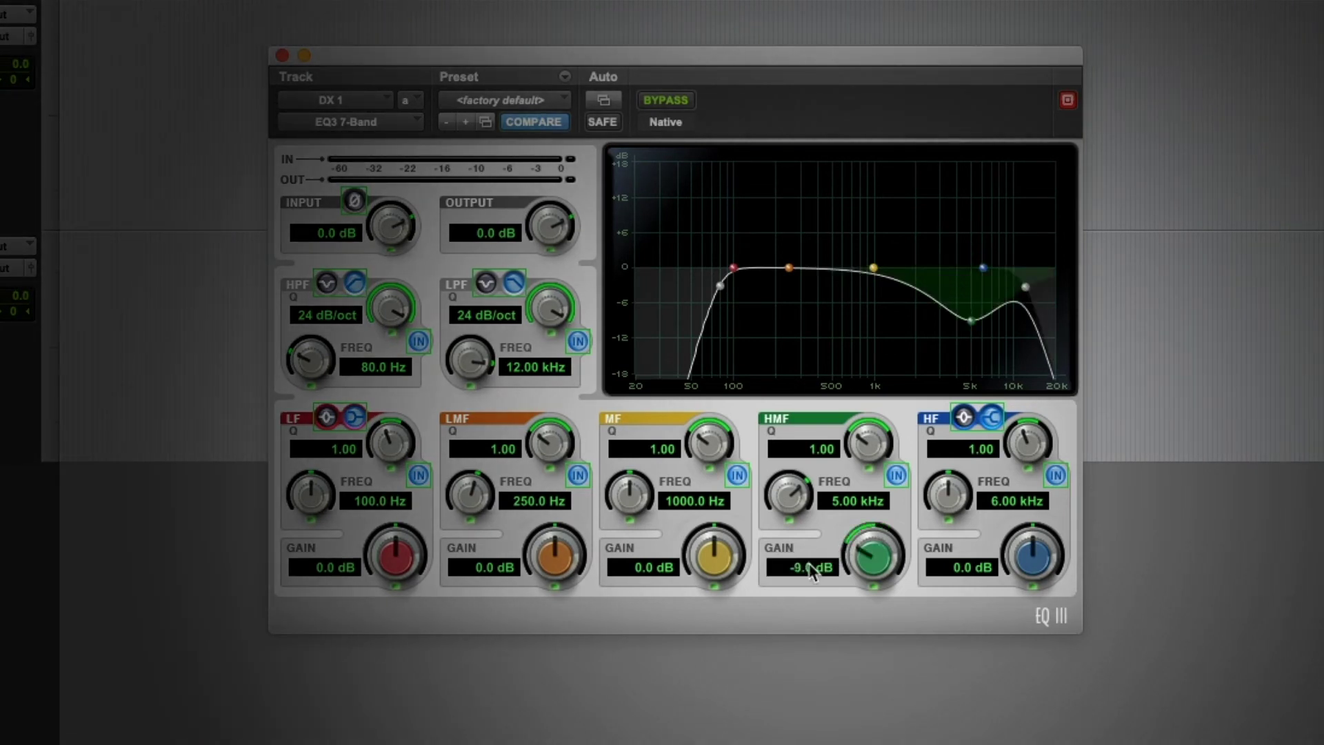
# - Play the dialogue and boost the 250 Hz low-mid band to 3 dB
pyautogui.press('space')
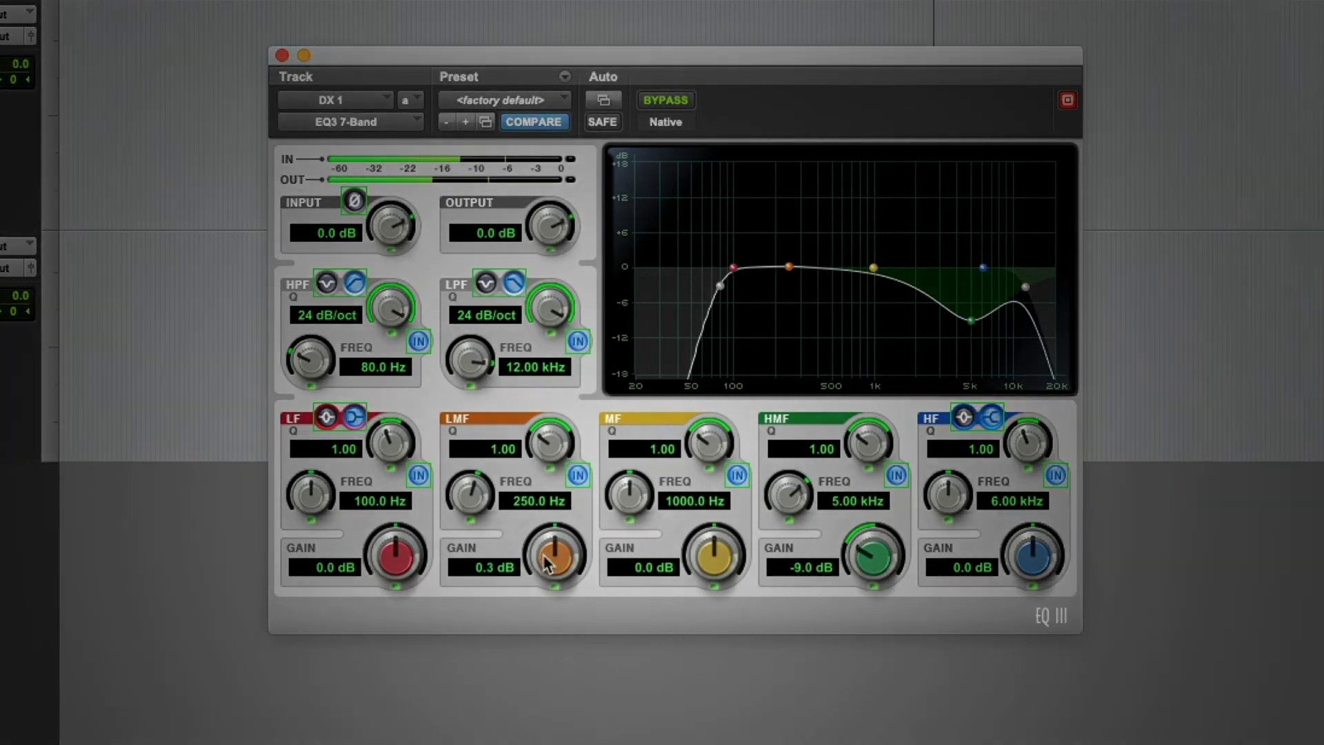
pyautogui.moveTo(548, 569); pyautogui.dragTo(548, 522)
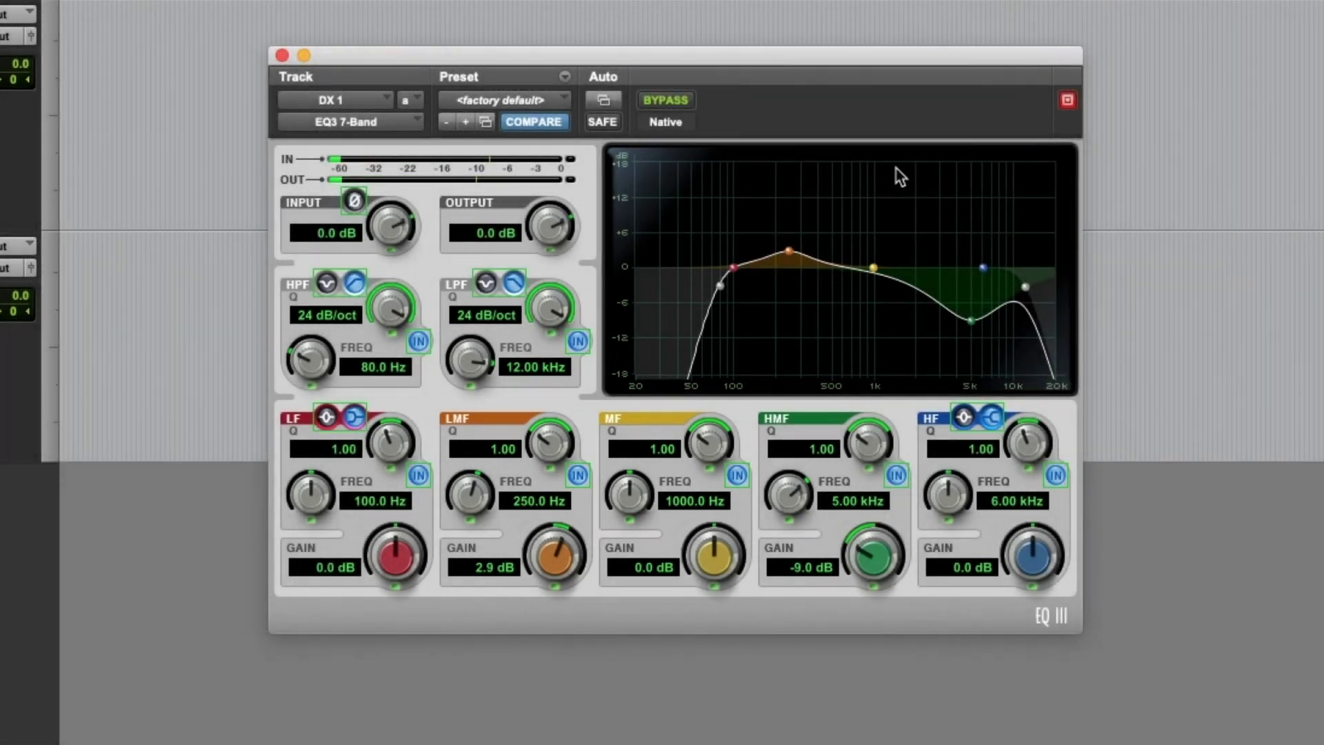
pyautogui.click(486, 567)
pyautogui.write('3')
pyautogui.press('Return')
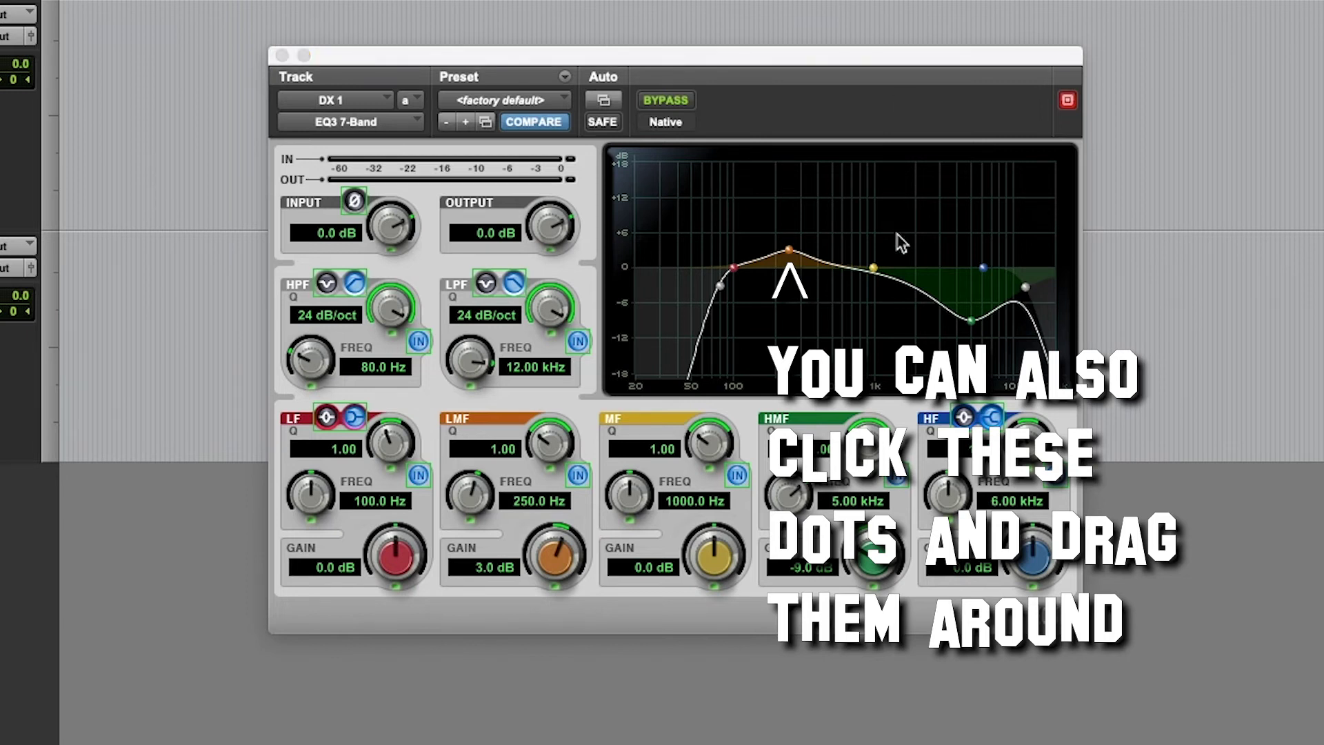
pyautogui.click(660, 101)
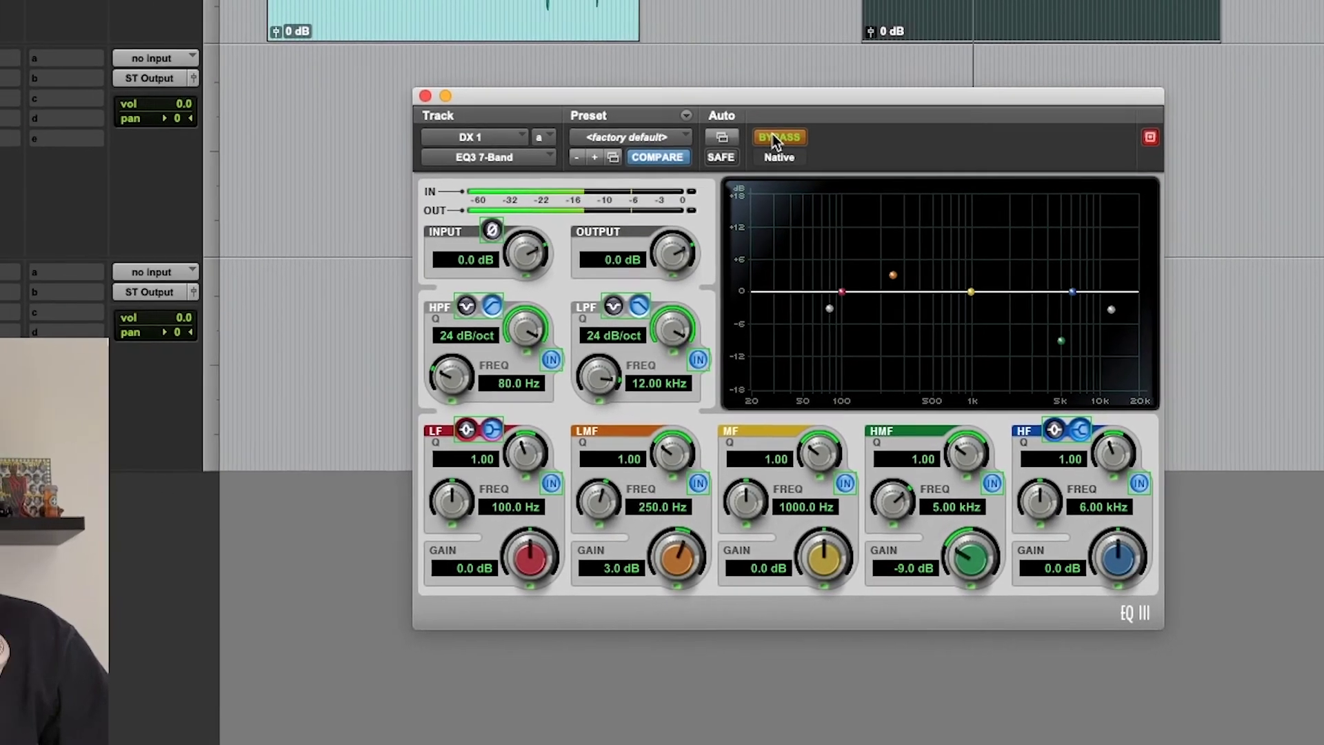
pyautogui.click(664, 100)
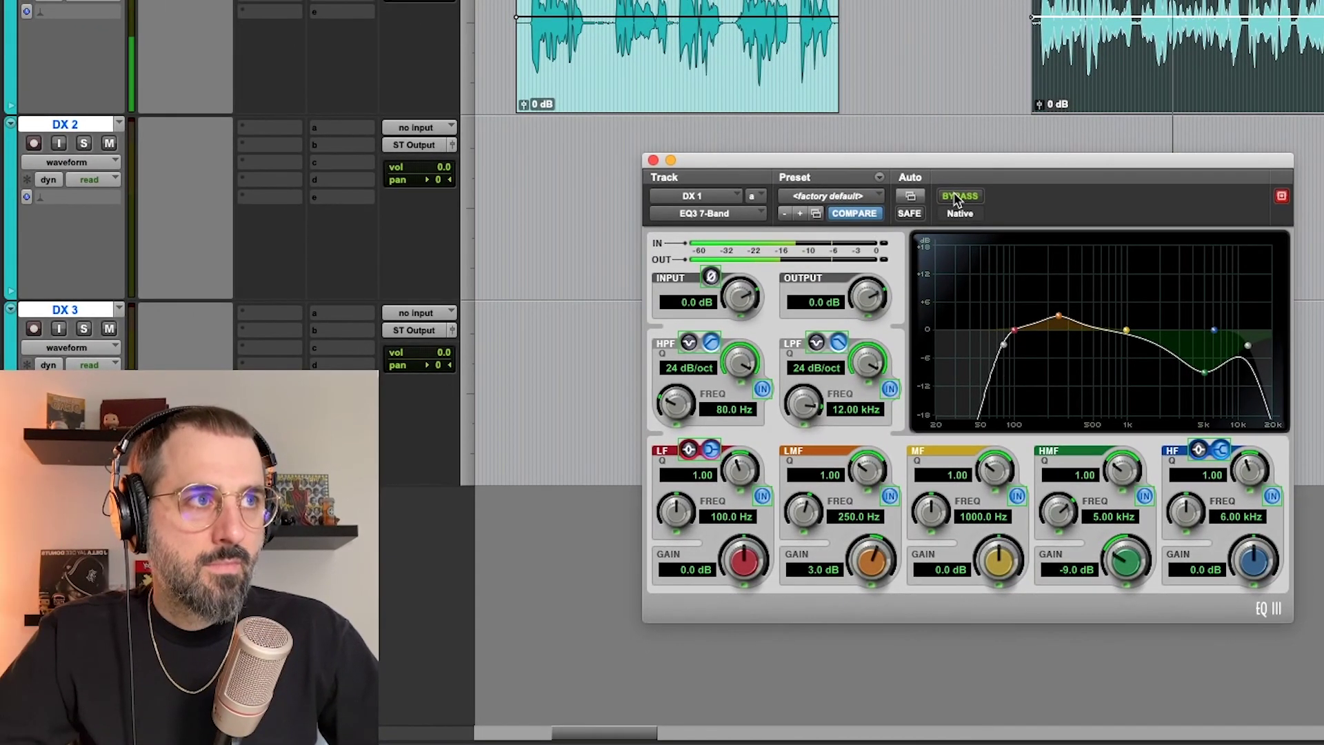